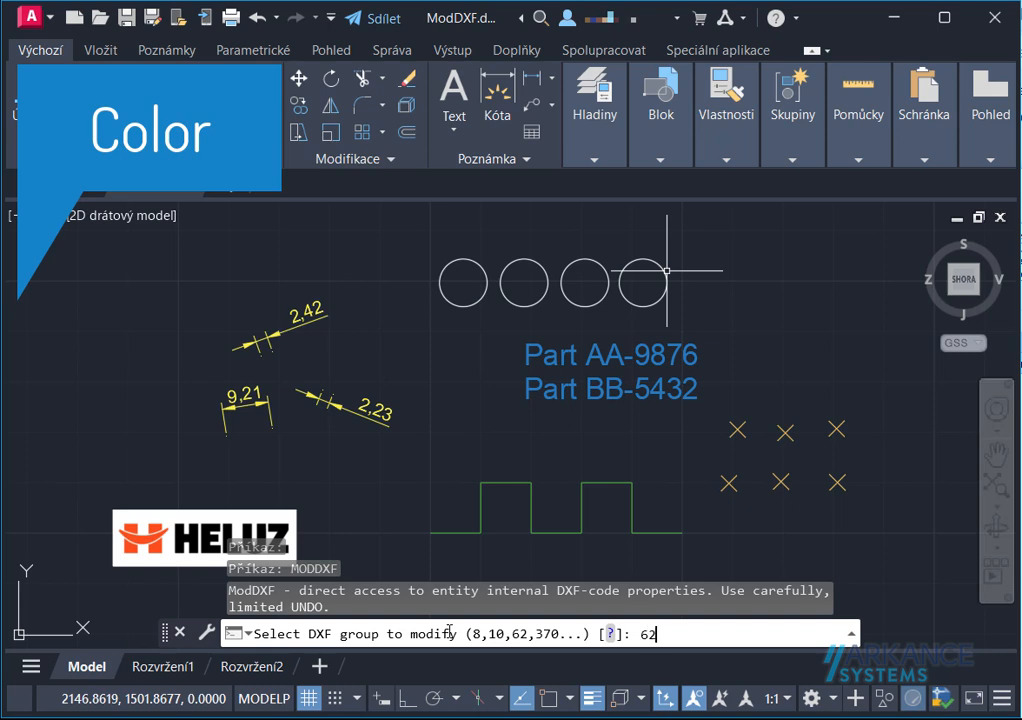
# - Choose DXF group 62 for modification and unconditionally select the three rightmost circles in the row
pyautogui.press('Return')
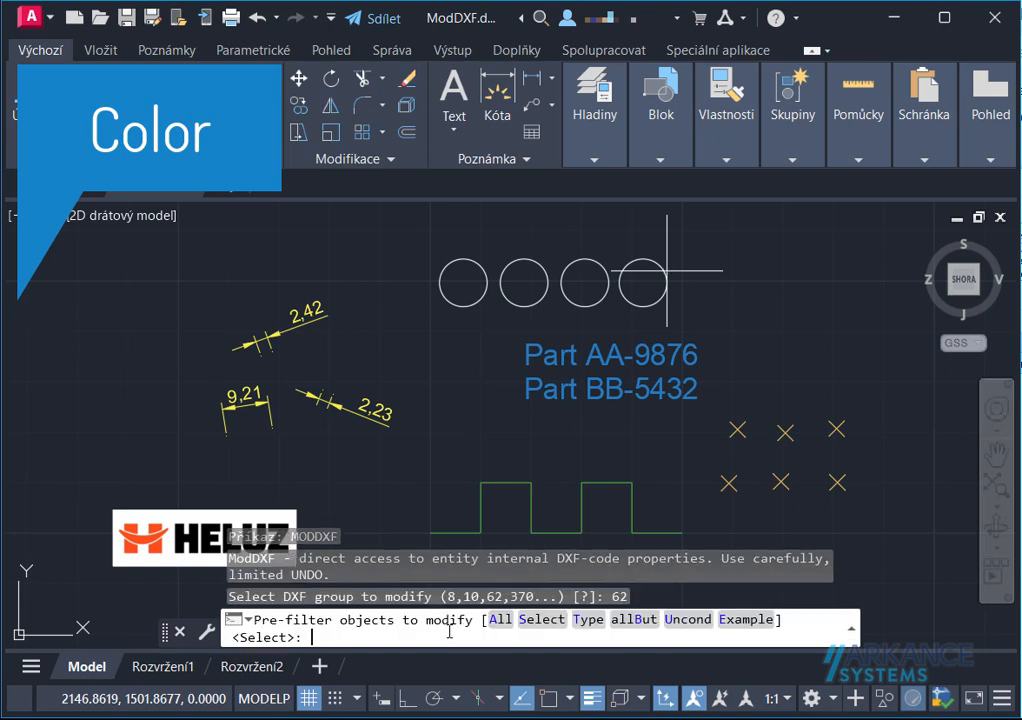
pyautogui.write('u')
pyautogui.press('Return')
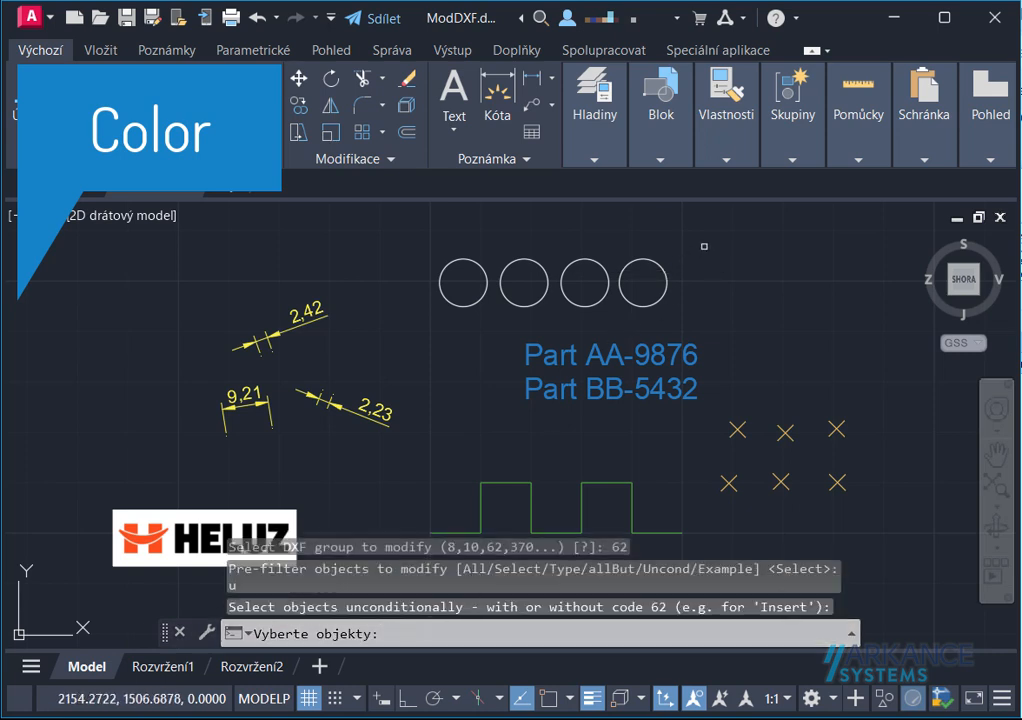
pyautogui.click(704, 245)
pyautogui.click(538, 319)
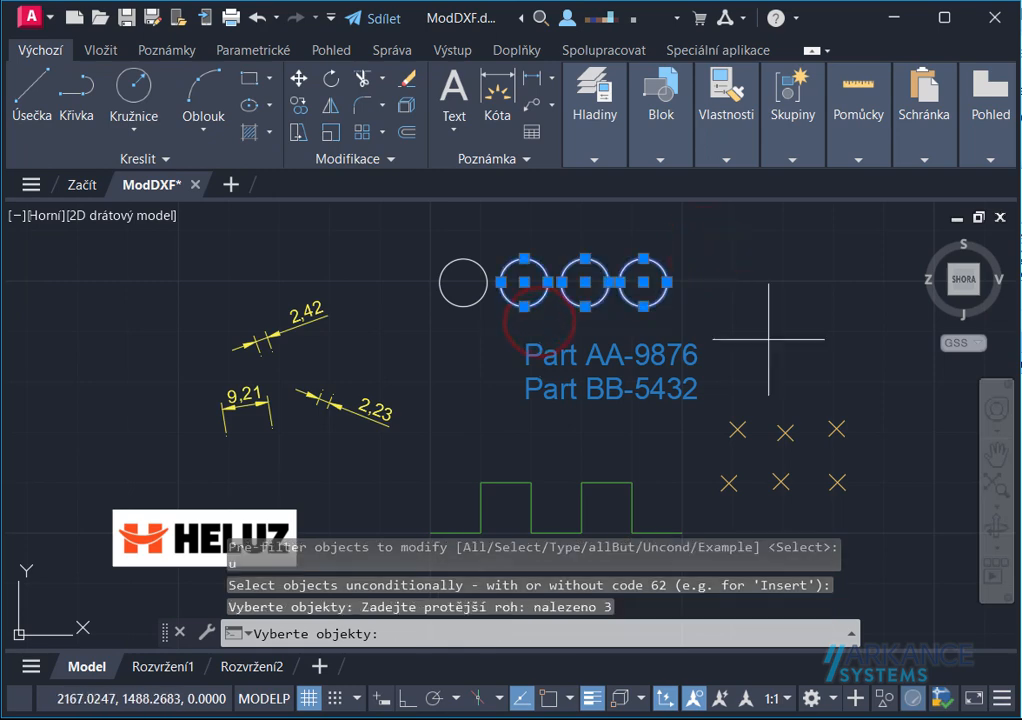
pyautogui.press('Return')
# - Insert colour value 1 for all group 62 instances and values of the selected circles, and clear the selection
pyautogui.press('Return')
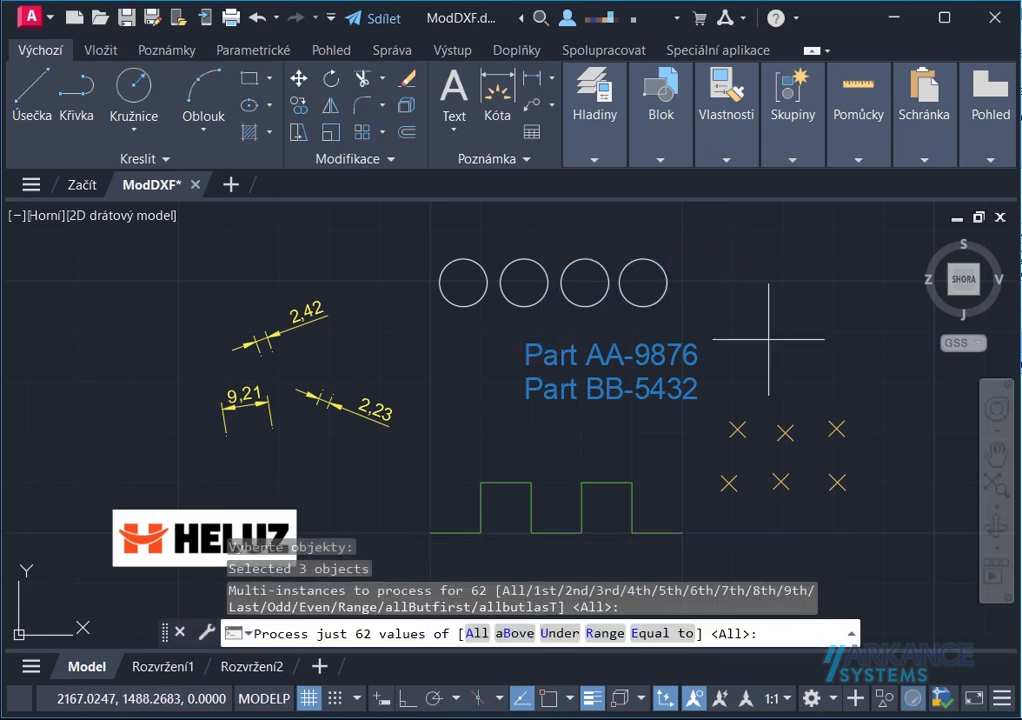
pyautogui.press('Return')
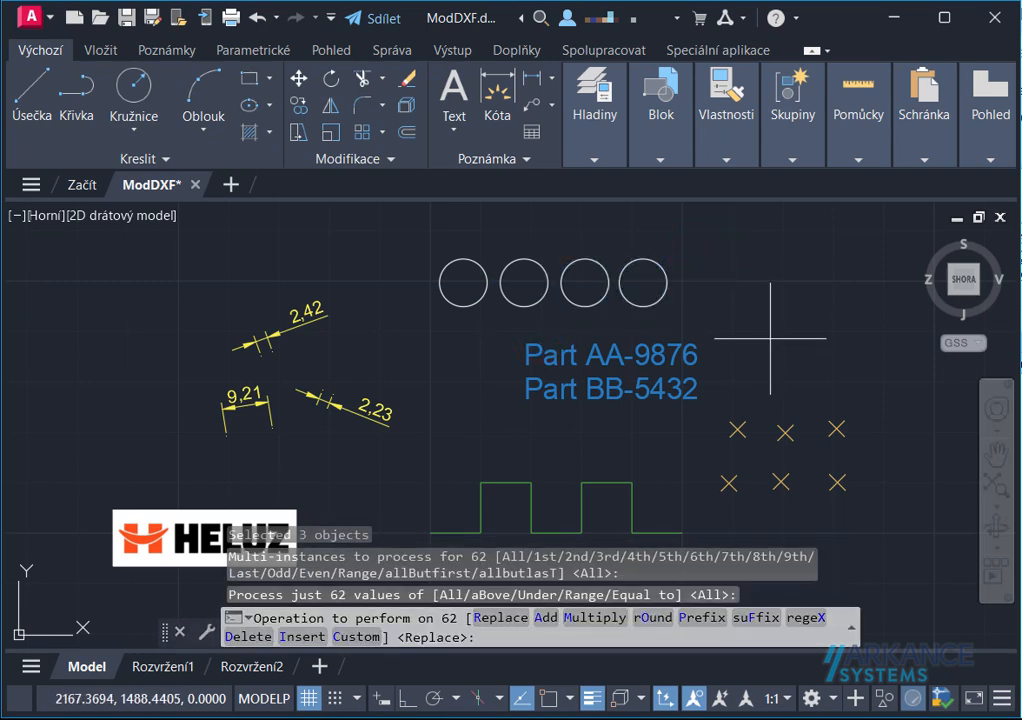
pyautogui.click(290, 636)
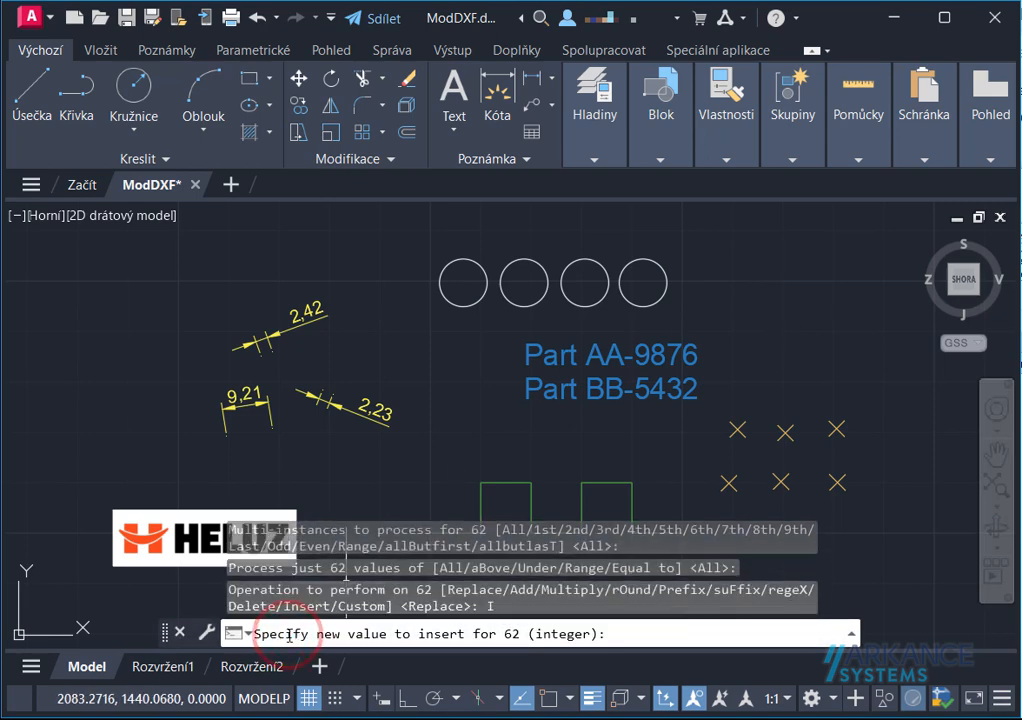
pyautogui.write('1')
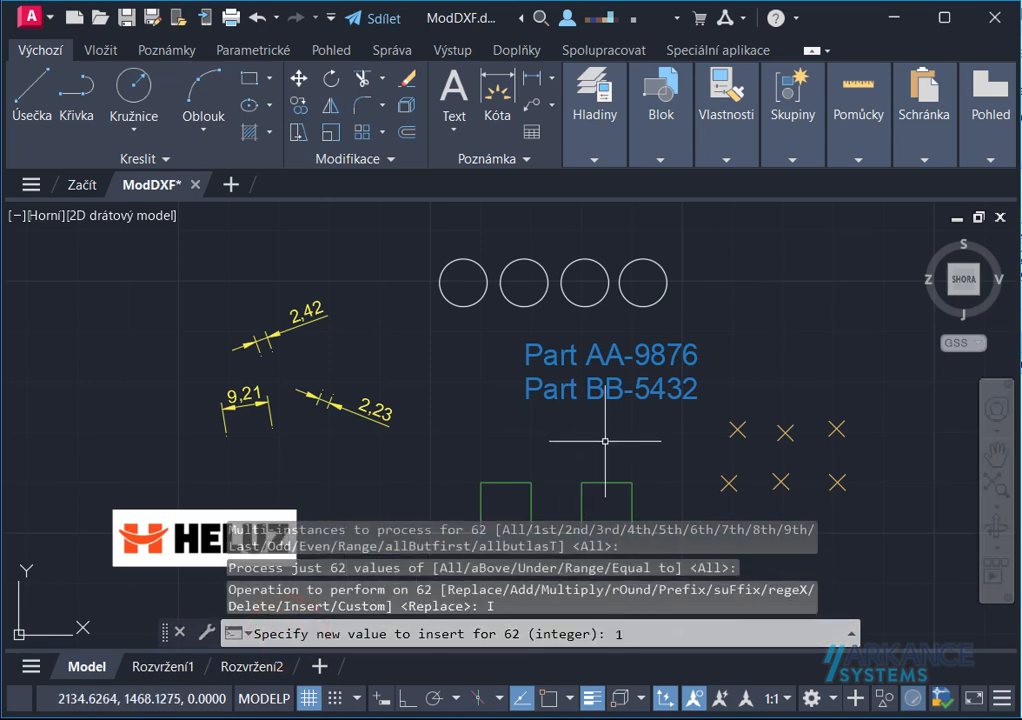
pyautogui.press('Return')
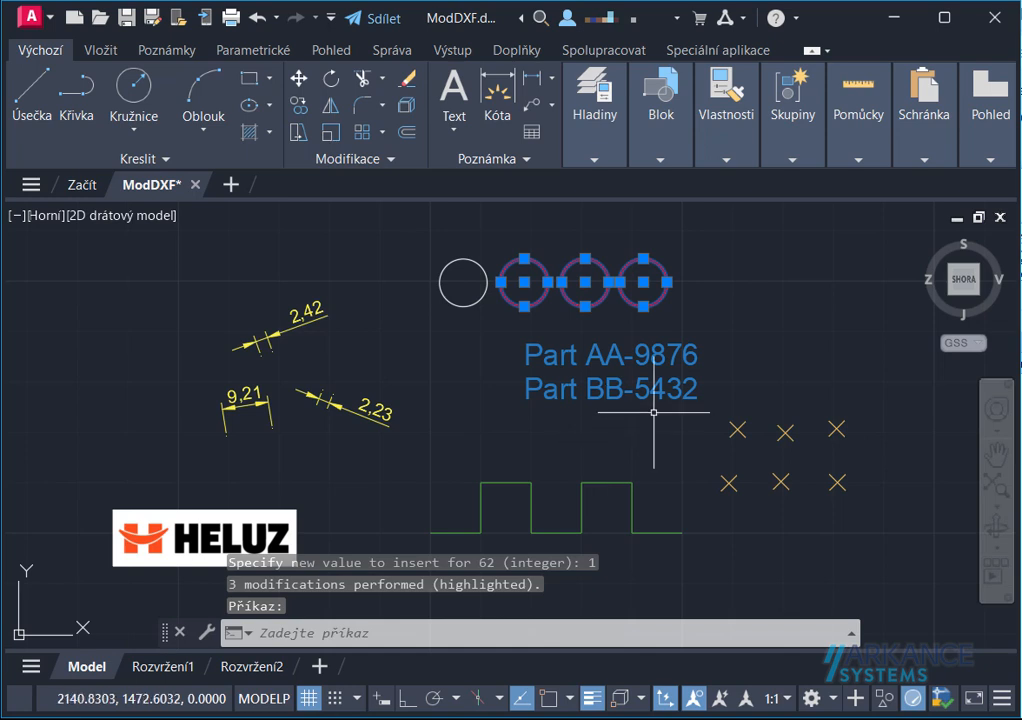
pyautogui.press('Escape')
pyautogui.press('Escape')
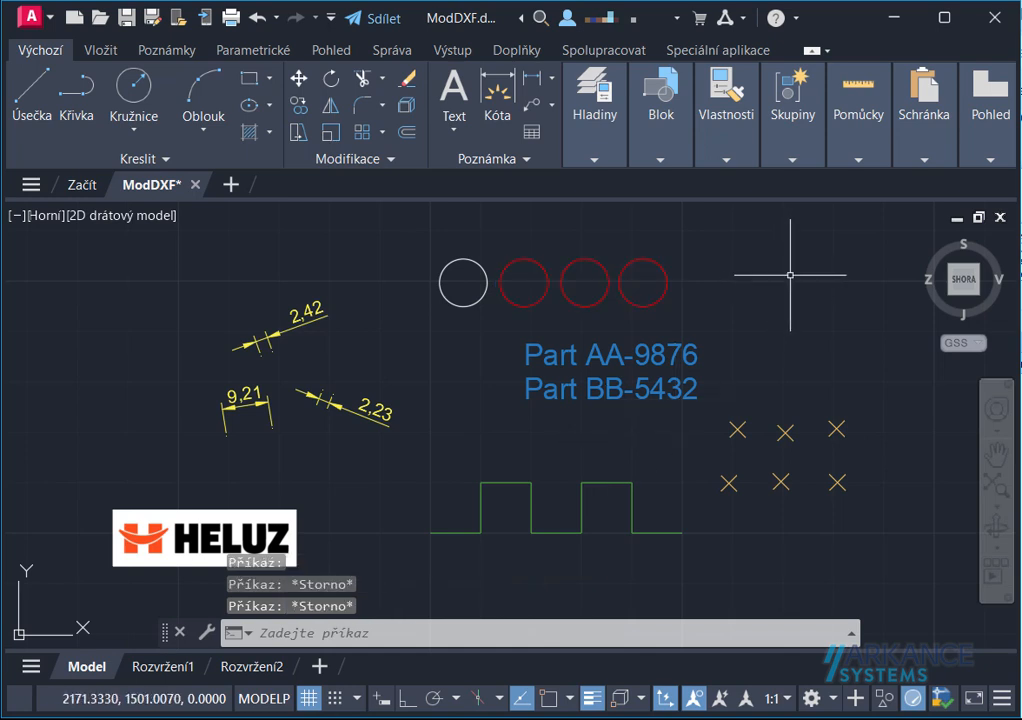
# - Start MODDXF and consult its list of main DXF codes
pyautogui.write('MODDXF')
pyautogui.press('Return')
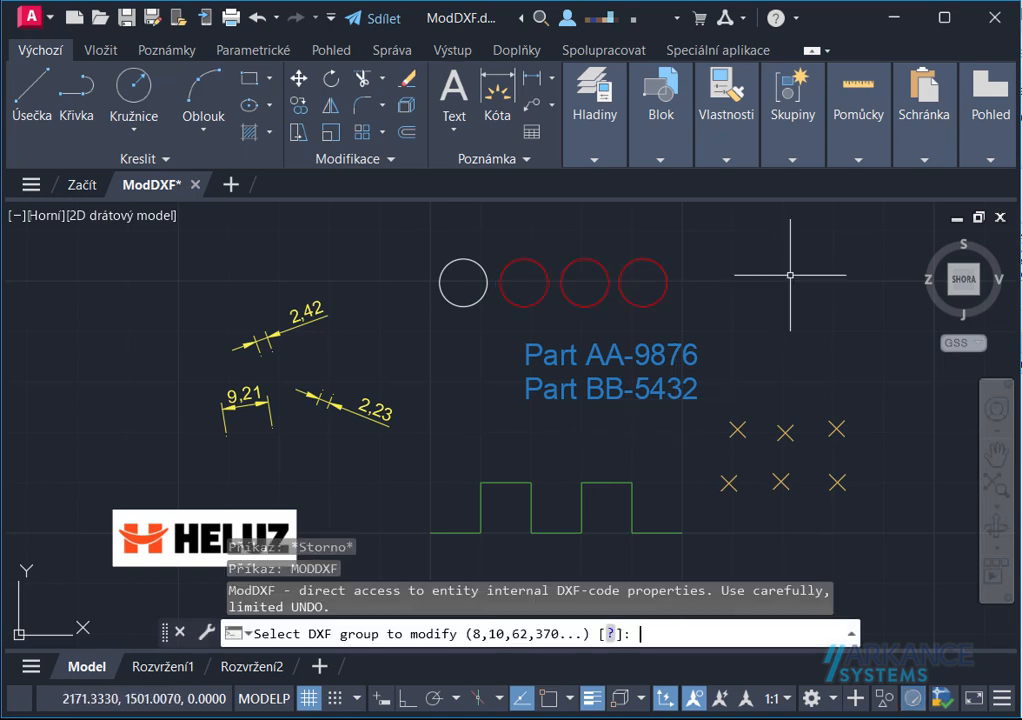
pyautogui.write('?')
pyautogui.press('Return')
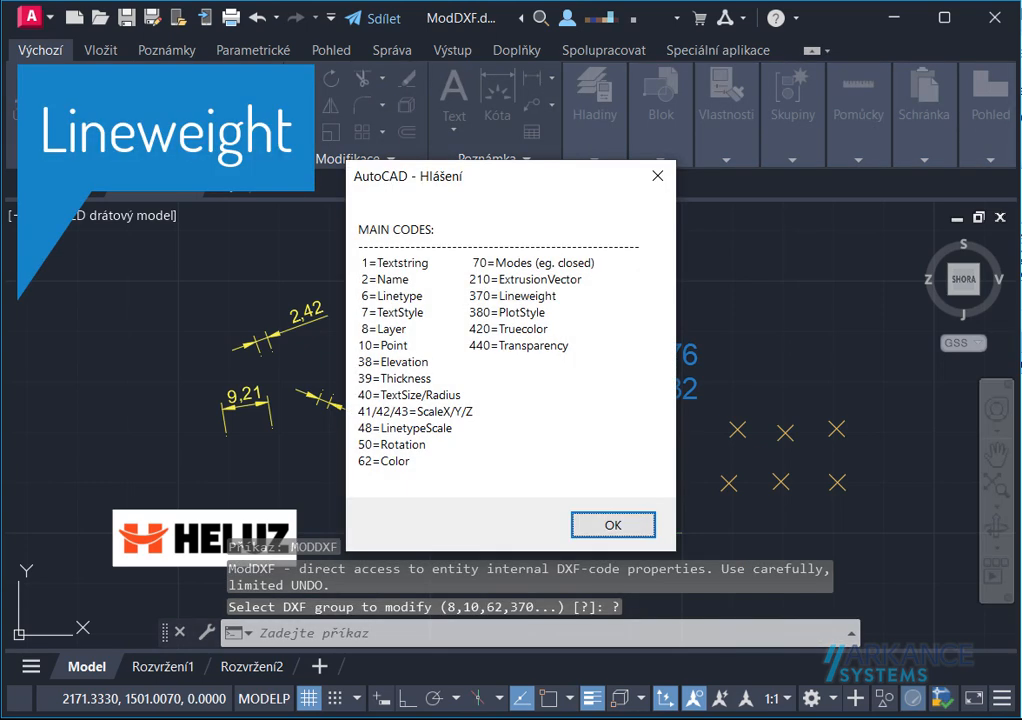
pyautogui.click(628, 522)
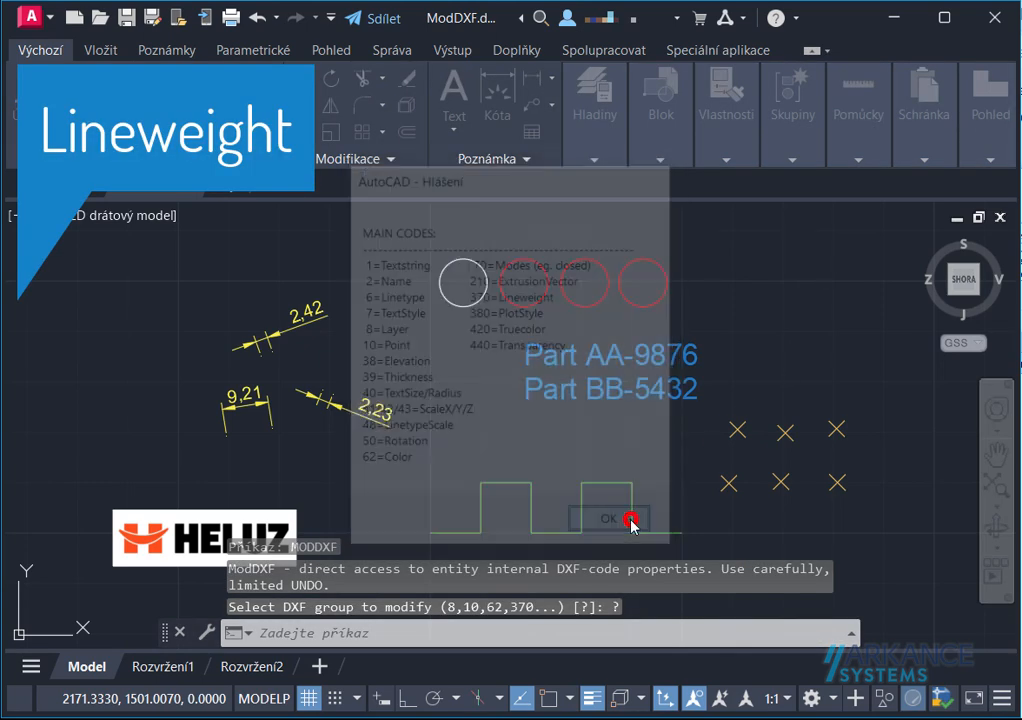
# - Choose DXF group 370 for modification and unconditionally select the two rightmost red circles
pyautogui.write('370...) [?]: 370')
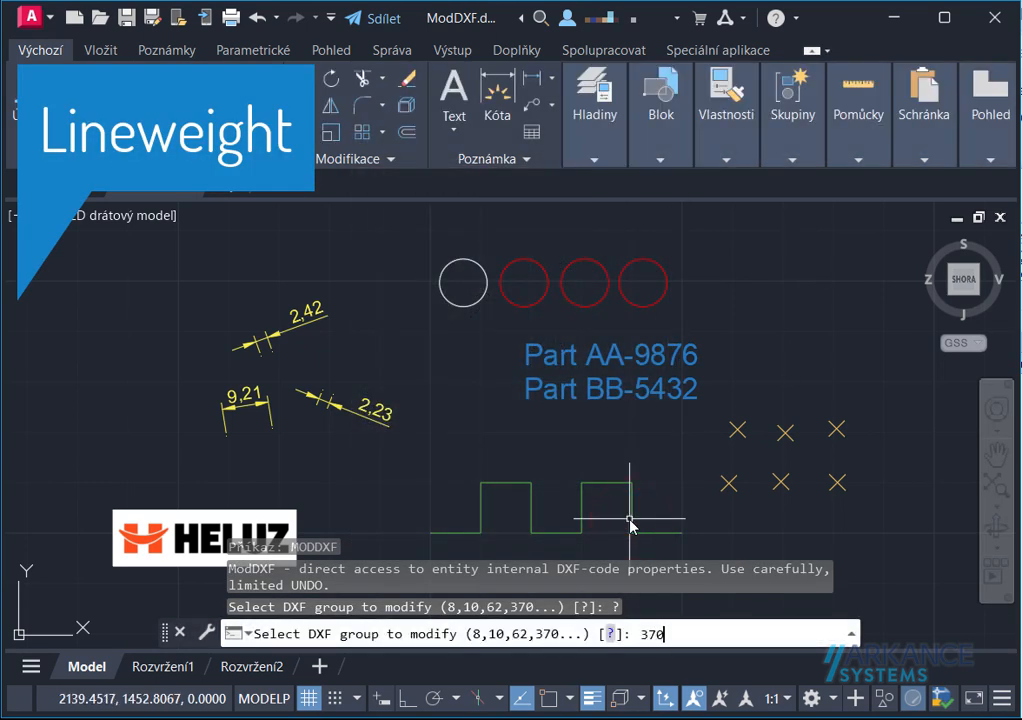
pyautogui.press('Return')
pyautogui.write('u')
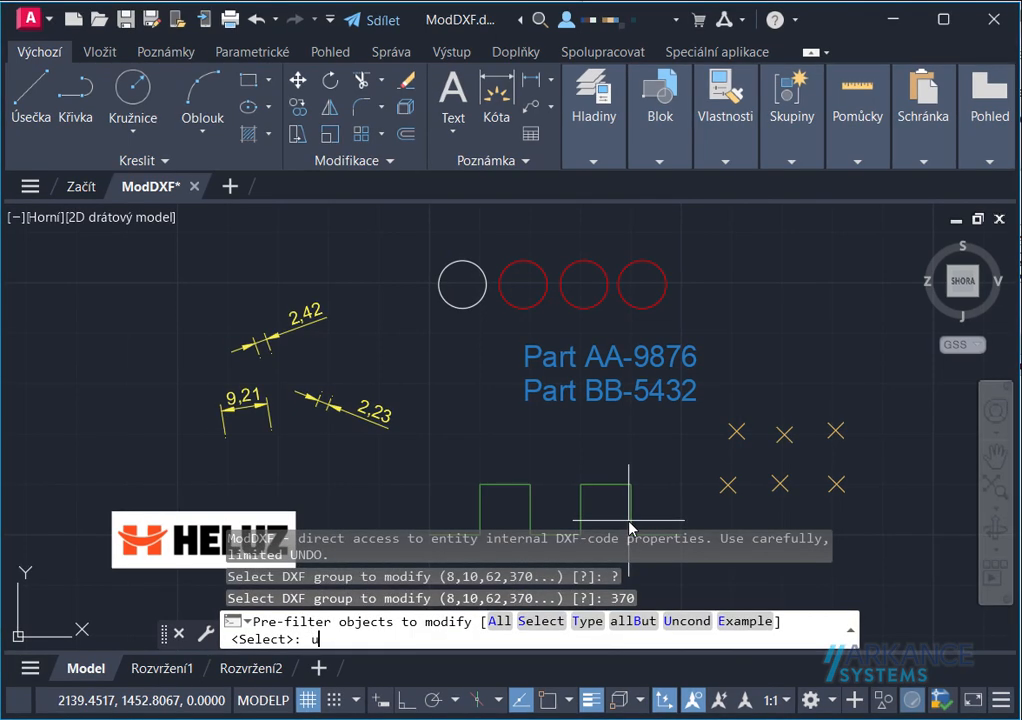
pyautogui.press('Return')
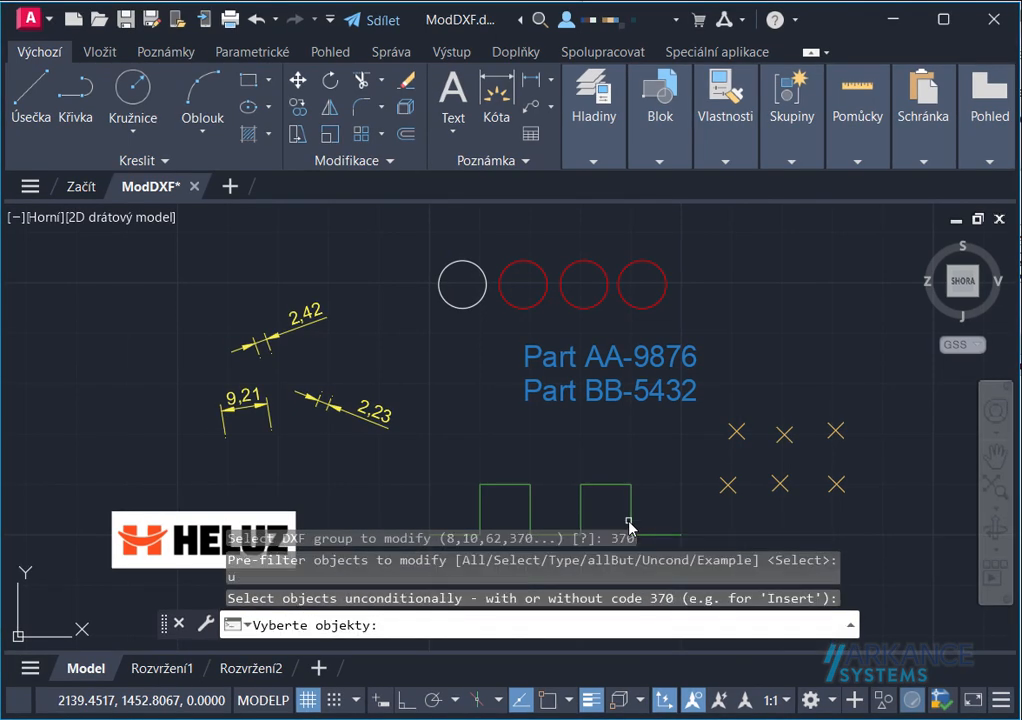
pyautogui.click(704, 237)
pyautogui.click(598, 311)
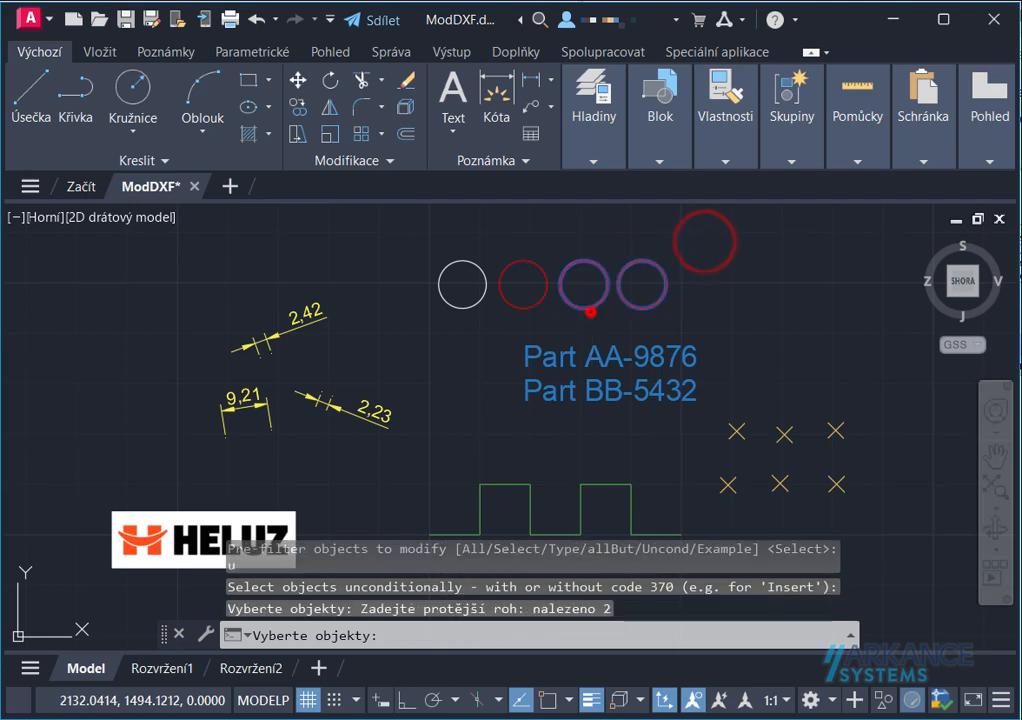
pyautogui.press('Return')
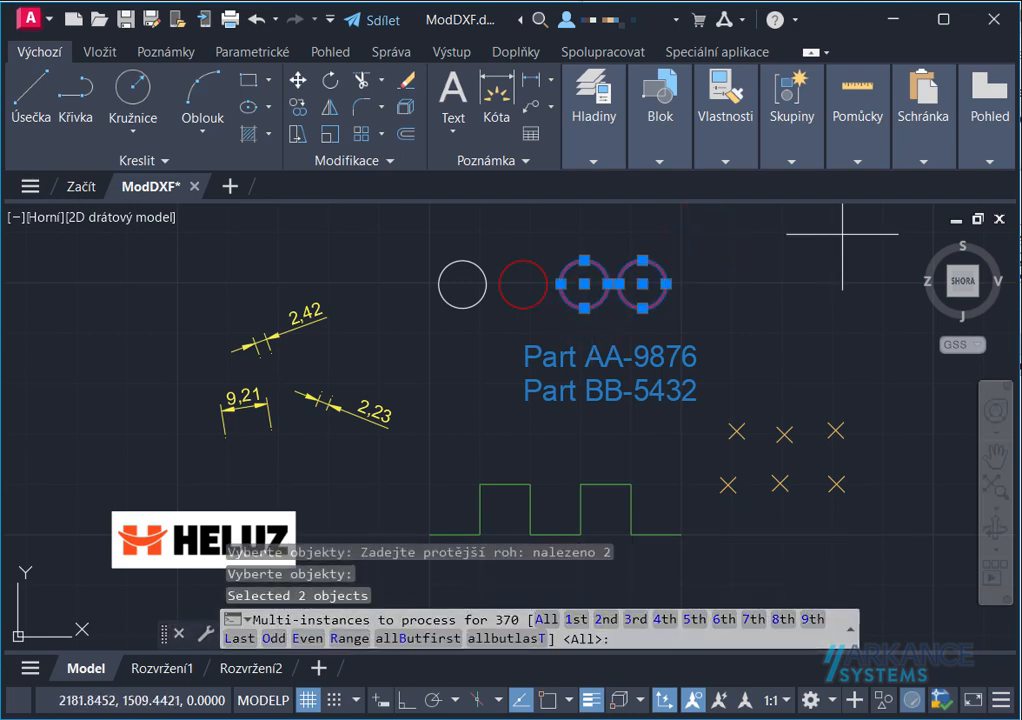
# - Insert lineweight value 30 for all group 370 instances and values of the selected circles, and clear the selection
pyautogui.press('Return')
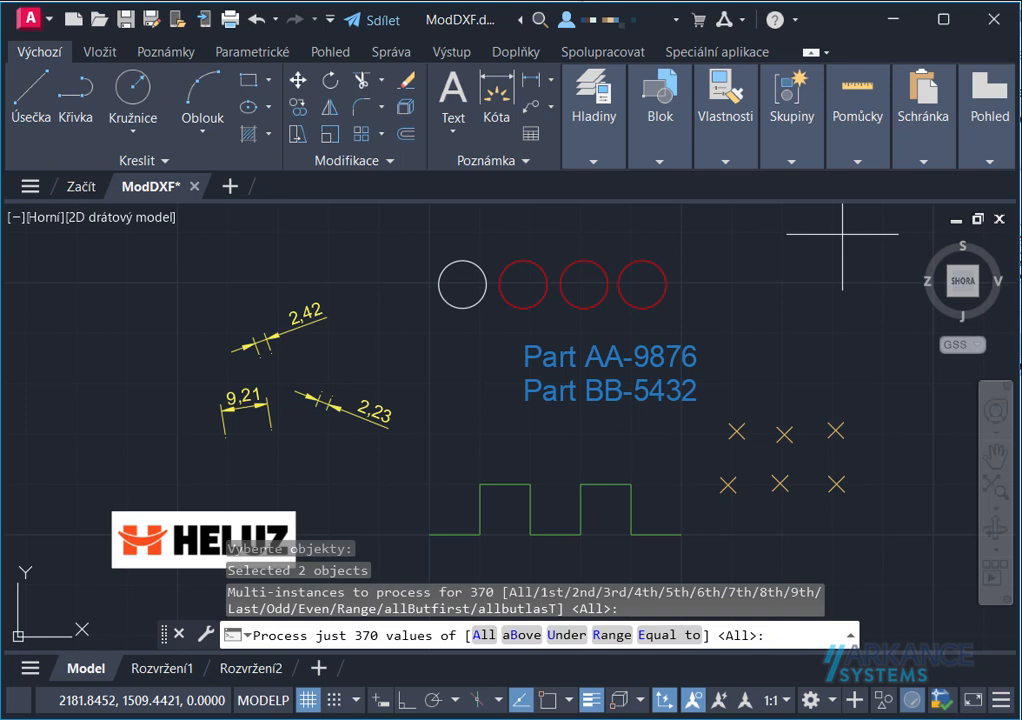
pyautogui.press('Return')
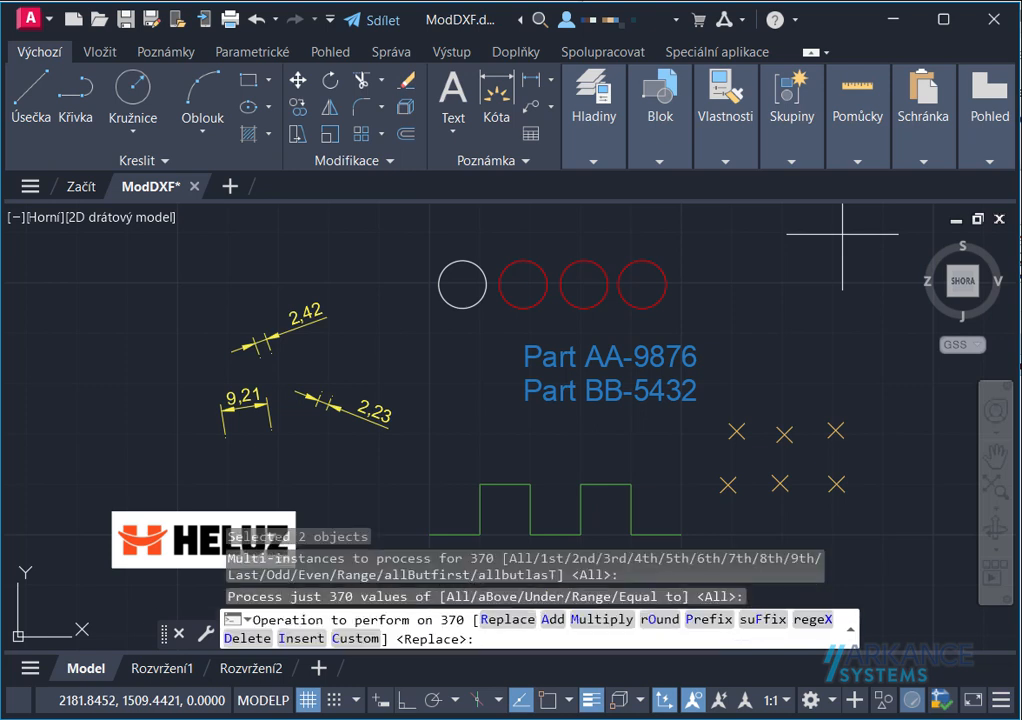
pyautogui.write('i')
pyautogui.press('Return')
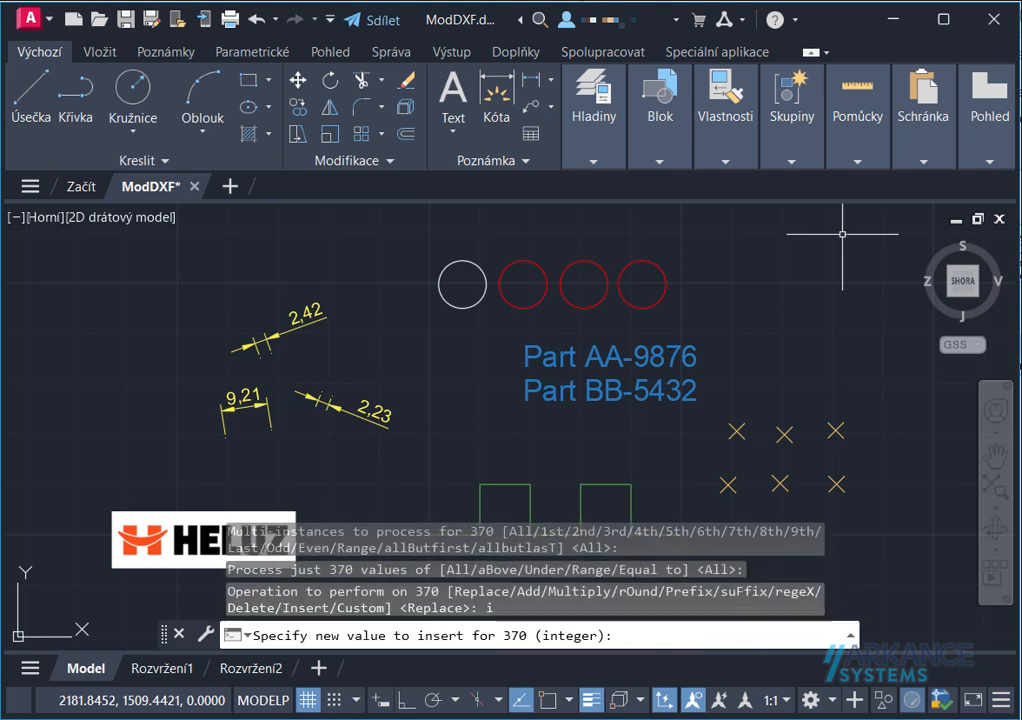
pyautogui.write('30')
pyautogui.press('Return')
pyautogui.press('Escape')
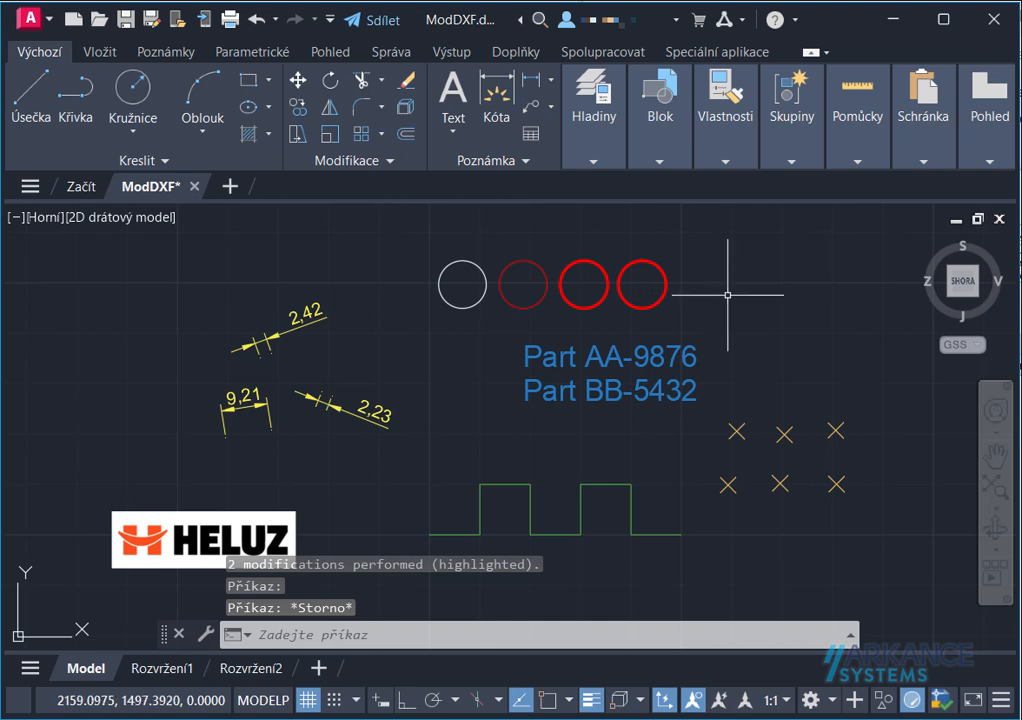
# - Run MODDXF on DXF group 1 with the default Select filter and select the 2,42 and 2,23 dimensions
pyautogui.write('moddxf')
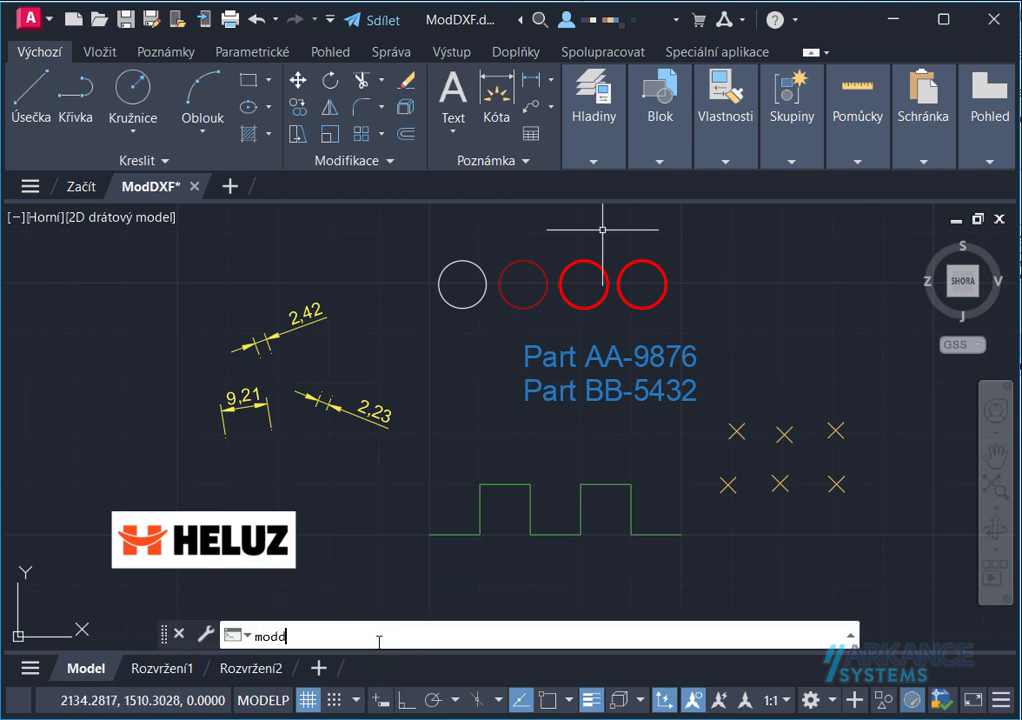
pyautogui.press('Return')
pyautogui.write('1')
pyautogui.press('Return')
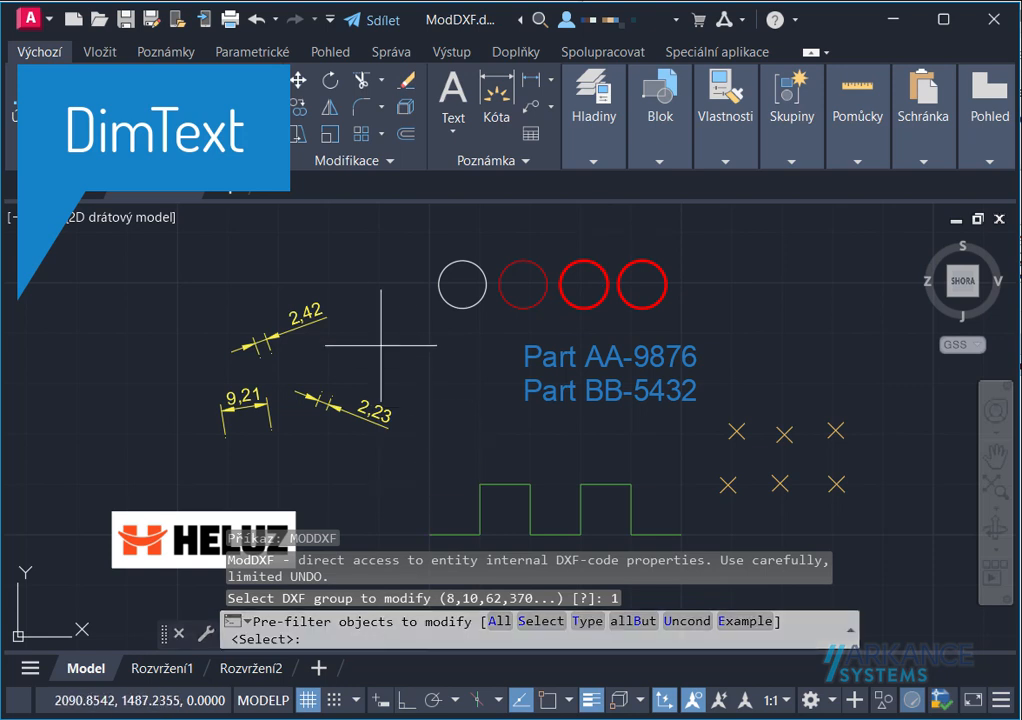
pyautogui.press('Return')
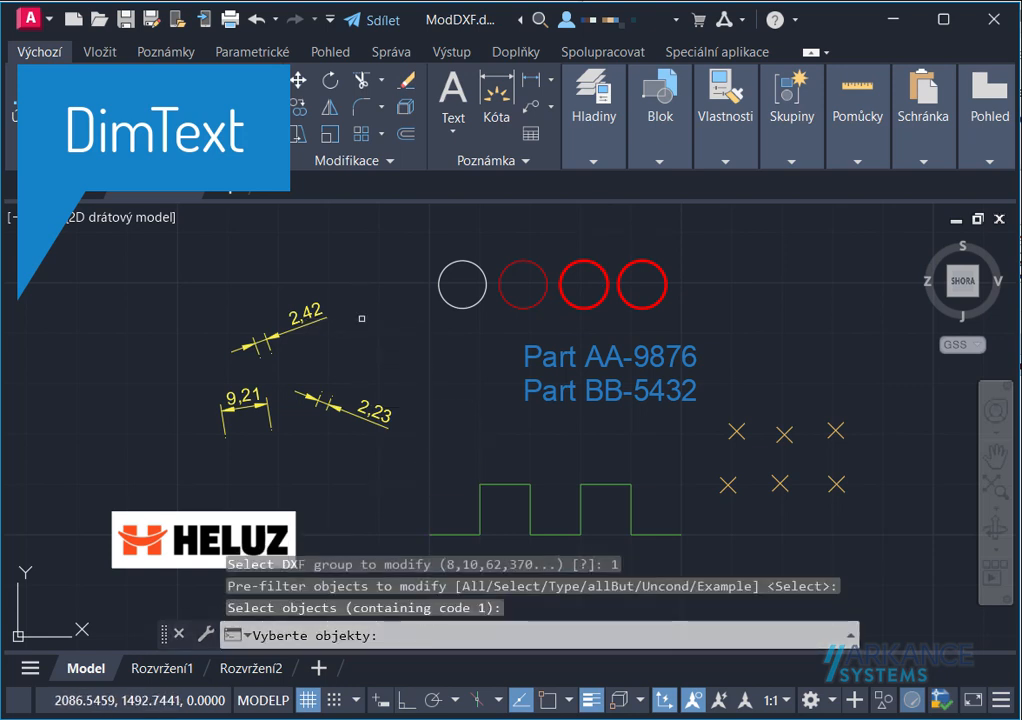
pyautogui.click(374, 272)
pyautogui.click(309, 452)
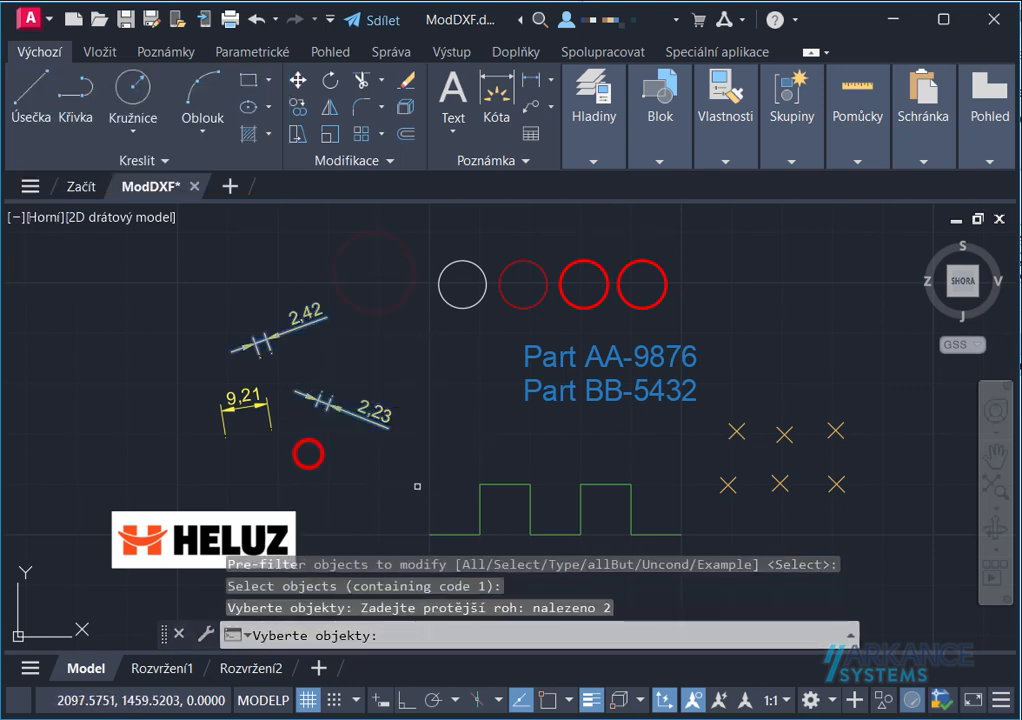
pyautogui.press('Return')
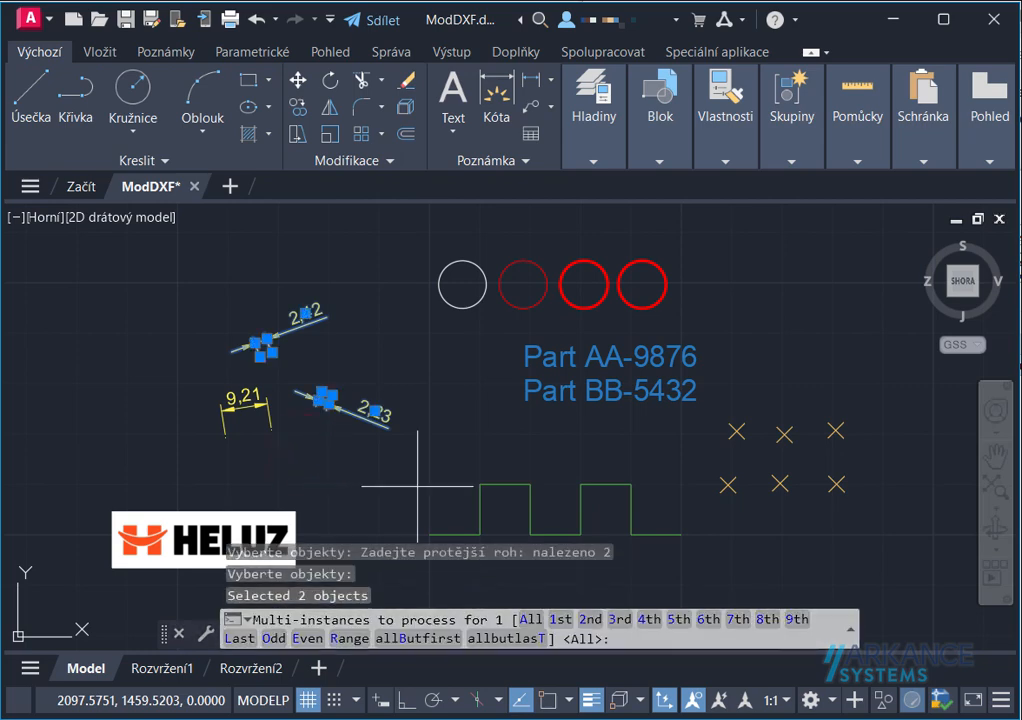
# - Replace all text string values of the two selected dimensions with "SMALL <>" and clear the selection
pyautogui.press('Return')
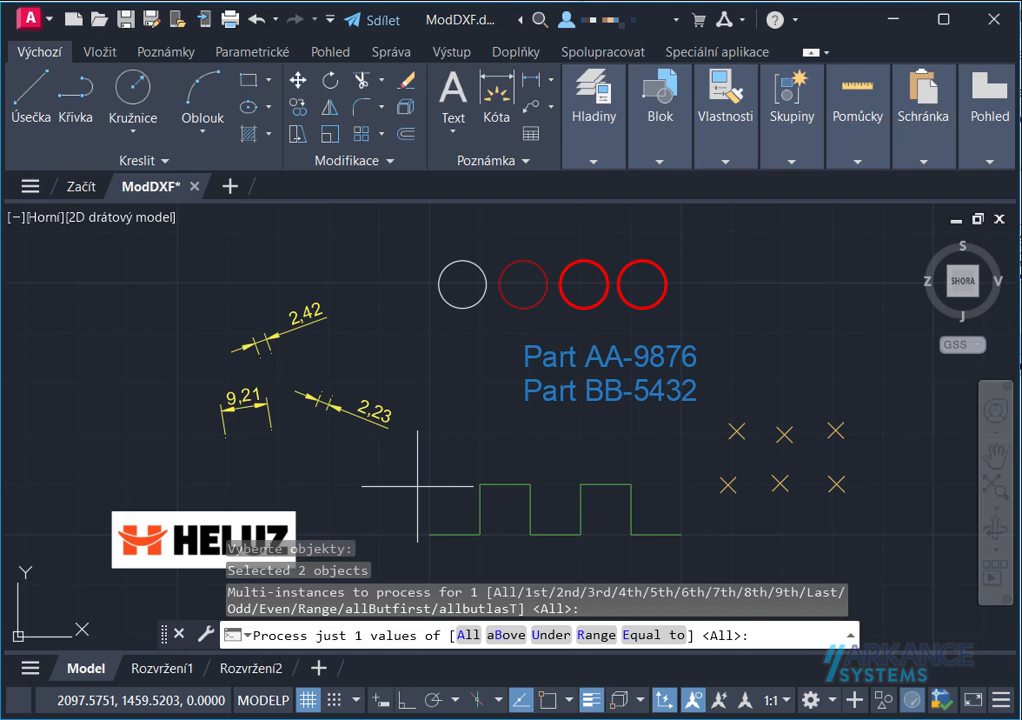
pyautogui.press('Return')
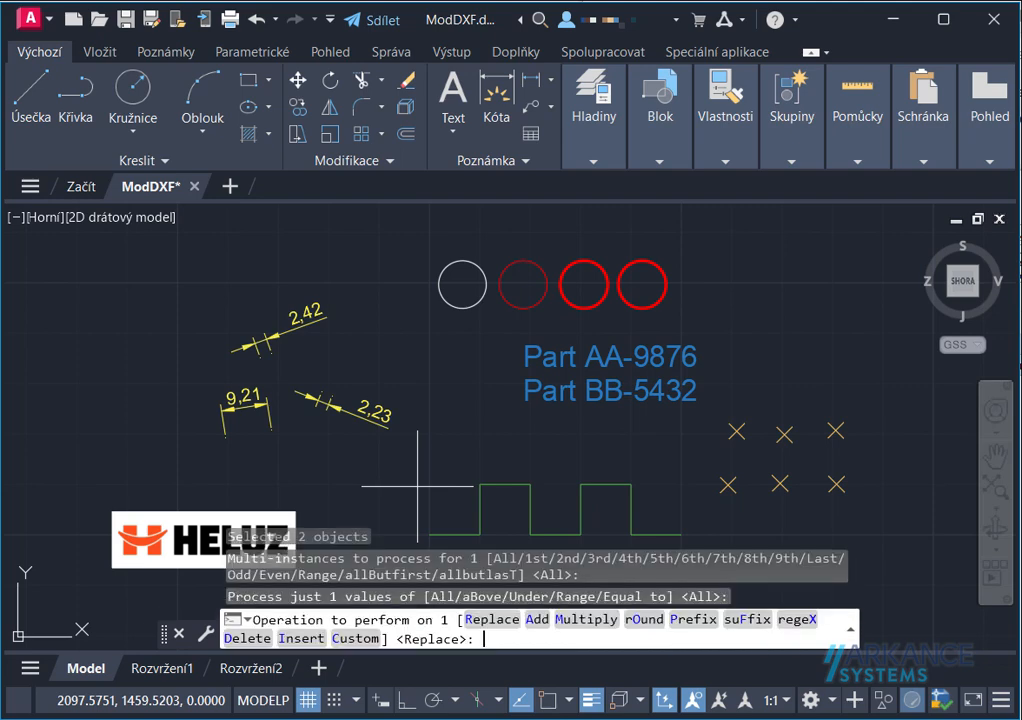
pyautogui.press('Return')
pyautogui.write('SMAL')
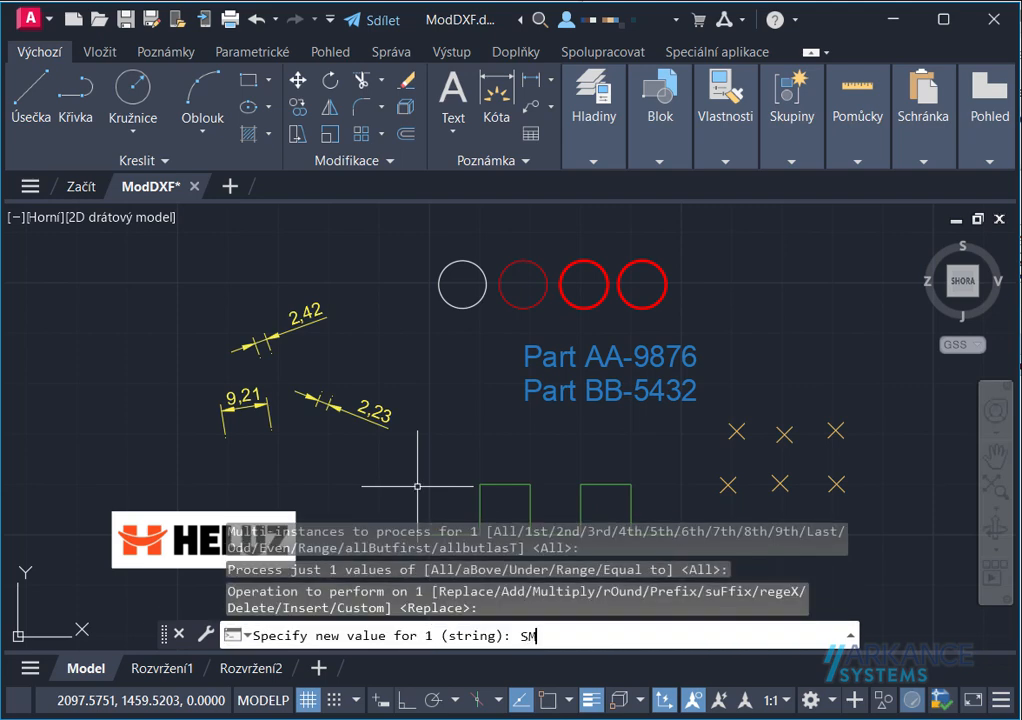
pyautogui.write('L <>')
pyautogui.press('Return')
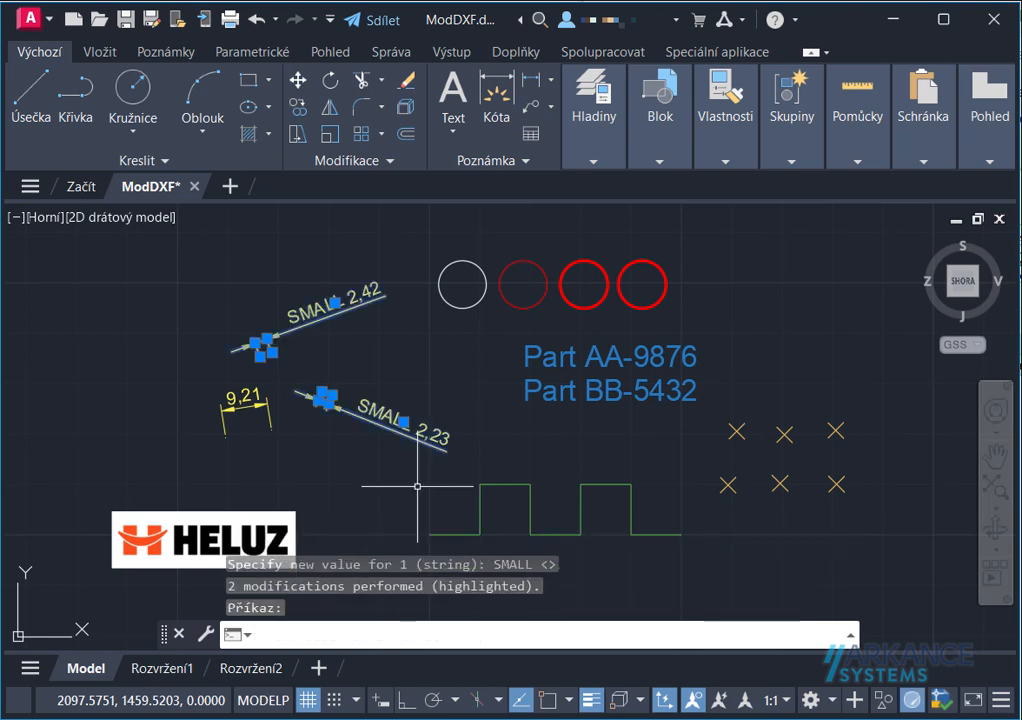
pyautogui.press('Escape')
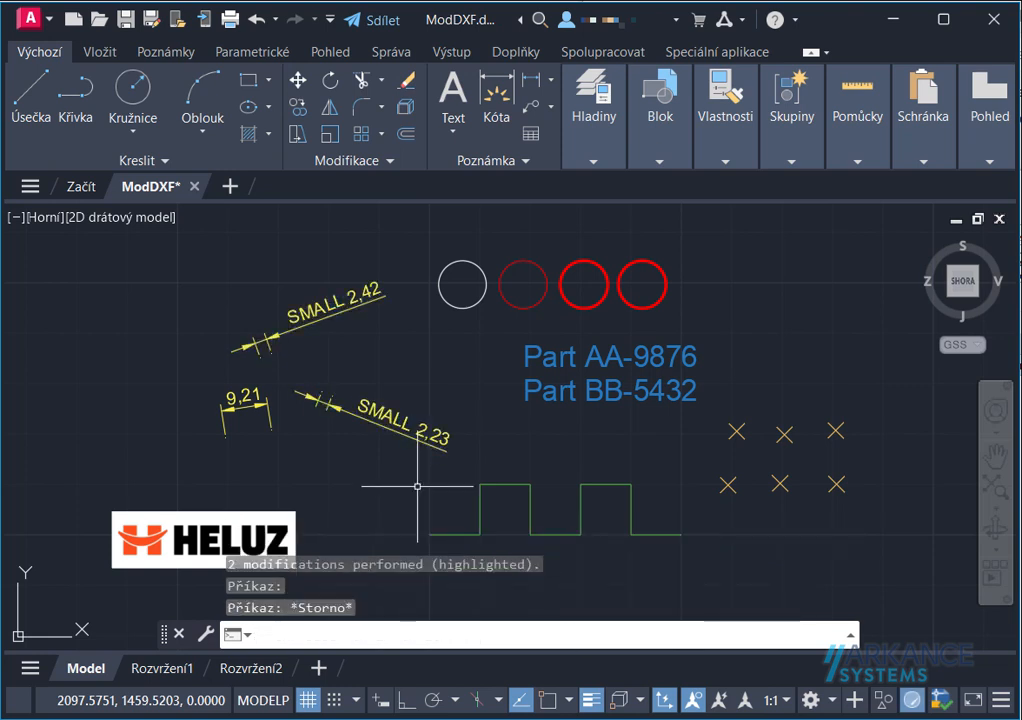
# - Run MODDXF on DXF group 10 with the default Select filter and select the green stepped polyline
pyautogui.write('moddxf')
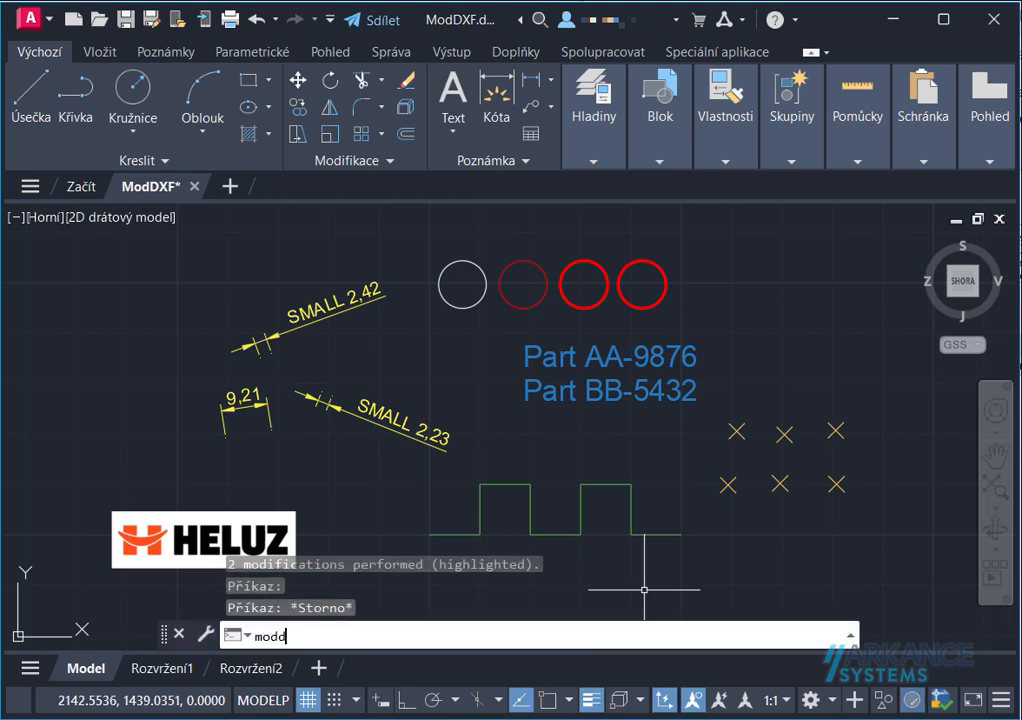
pyautogui.press('Return')
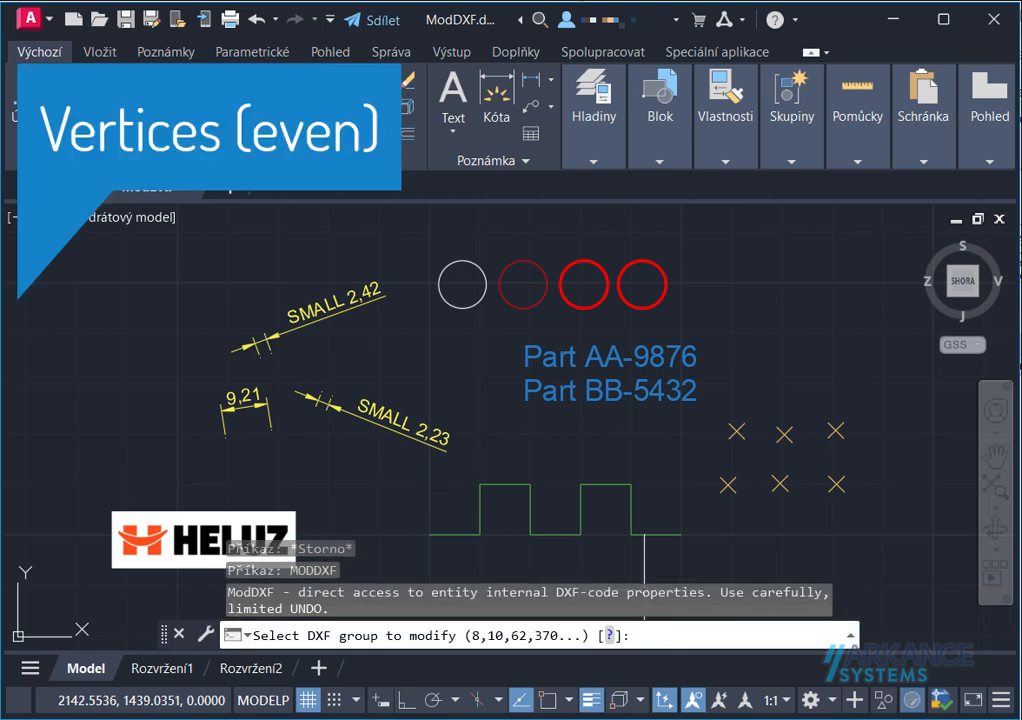
pyautogui.write('10')
pyautogui.press('Return')
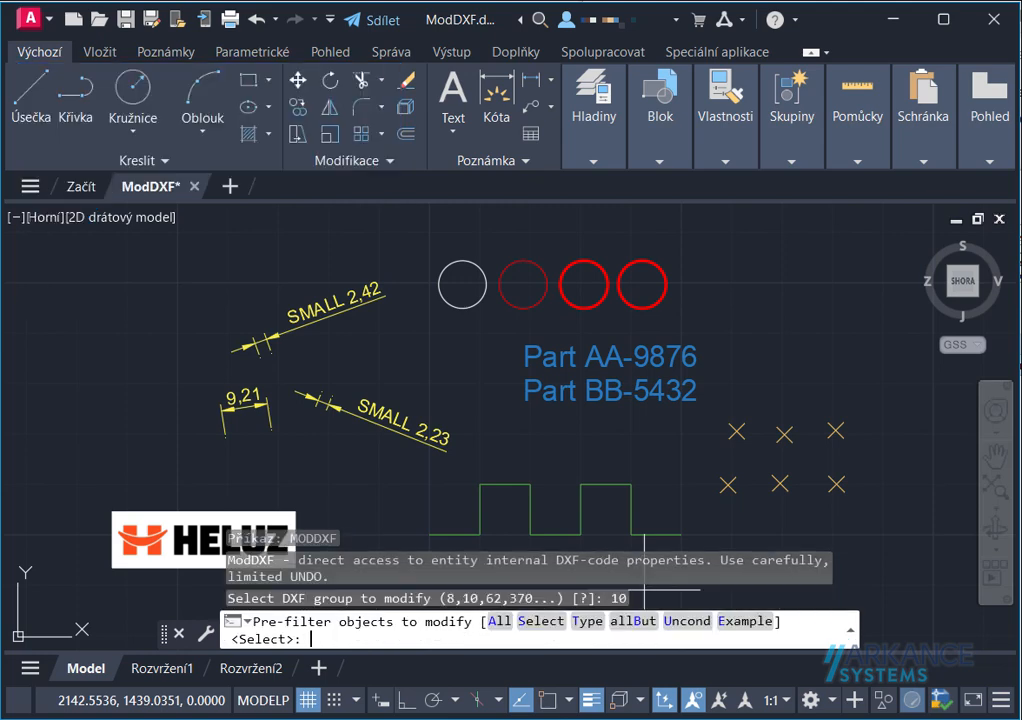
pyautogui.press('Return')
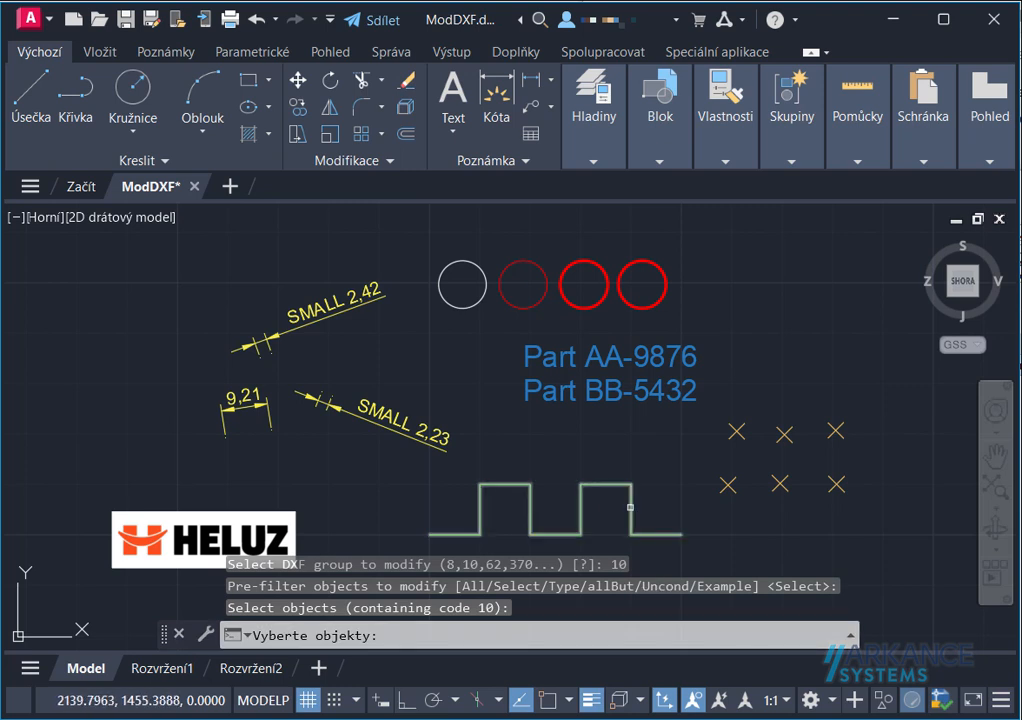
pyautogui.click(630, 507)
pyautogui.press('Return')
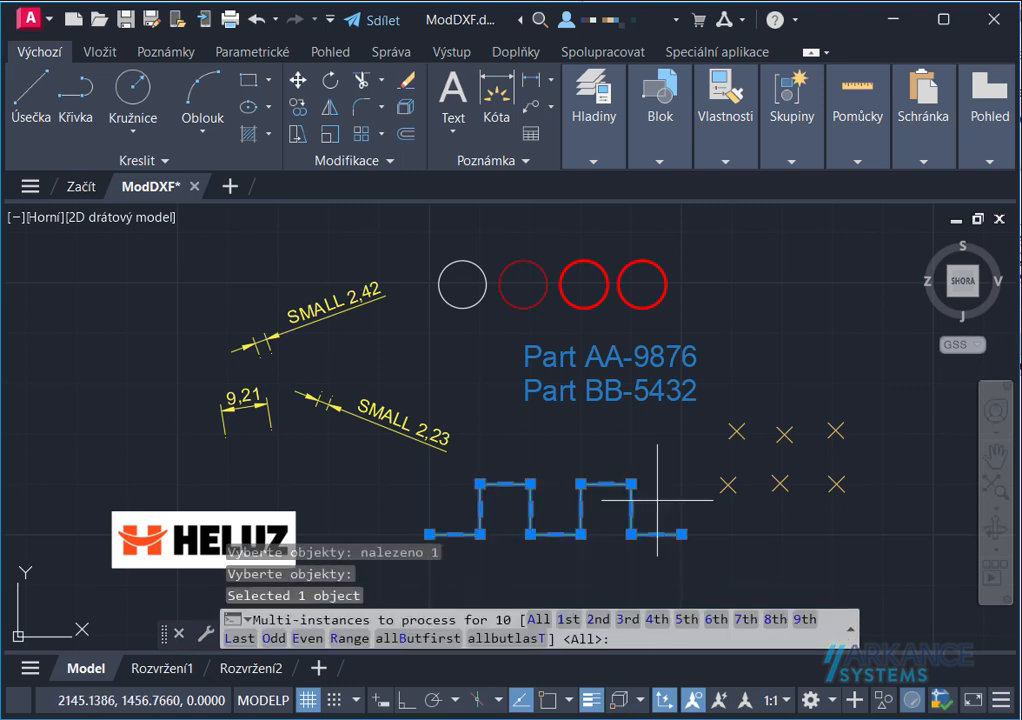
# - Add the vector 0,25,0 to all group 10 values of the polyline's even instances
pyautogui.click(307, 638)
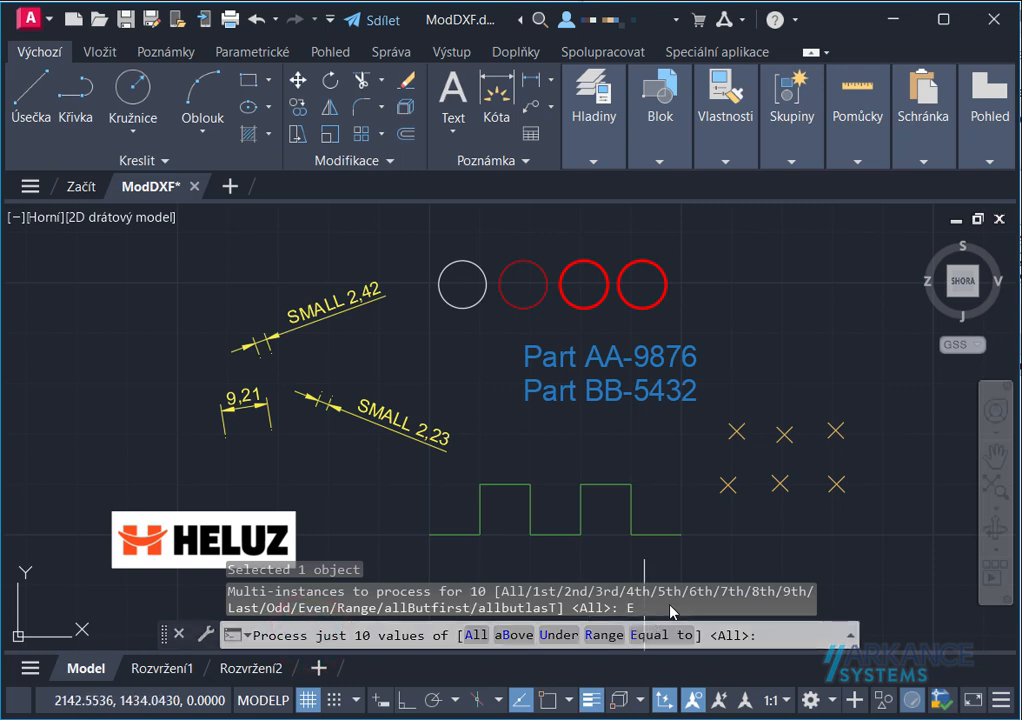
pyautogui.press('Return')
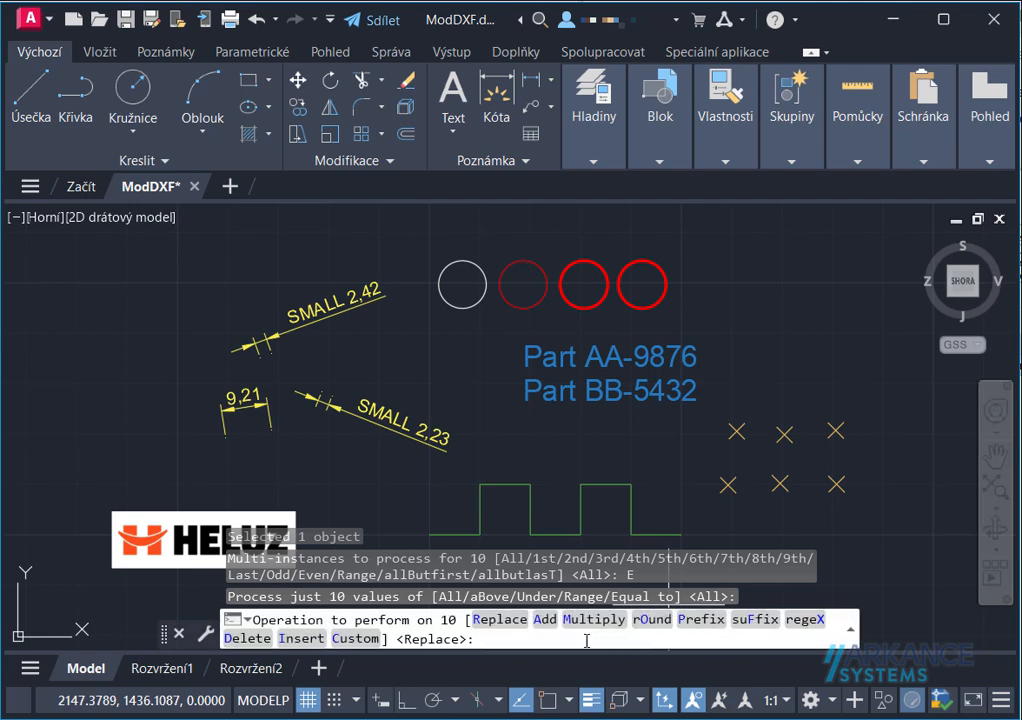
pyautogui.click(543, 621)
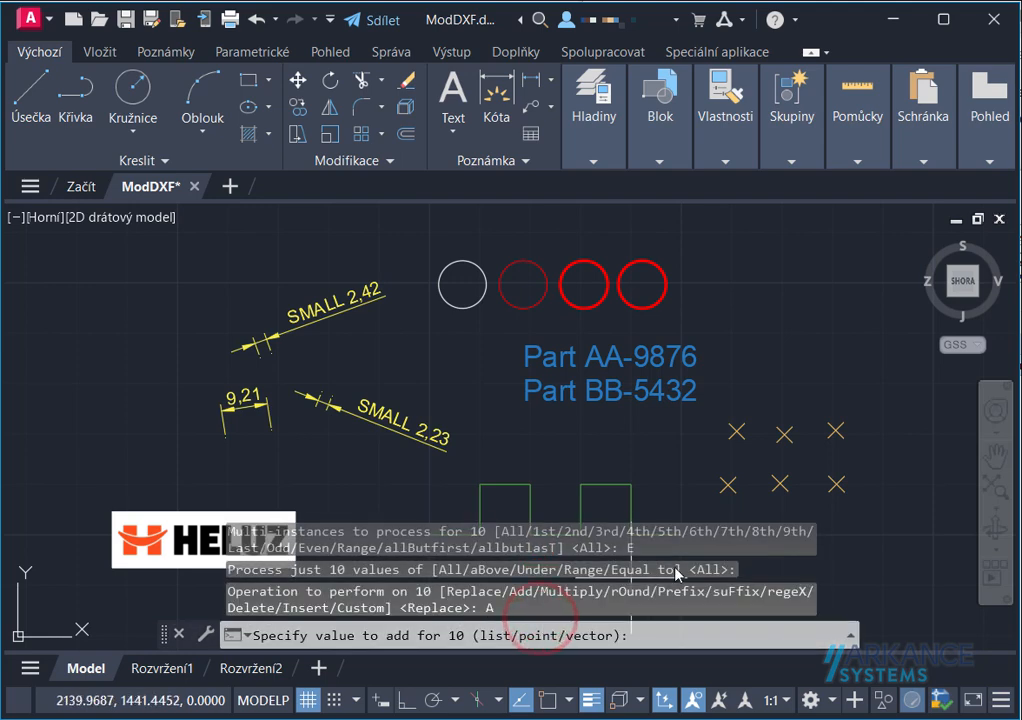
pyautogui.write('0,2')
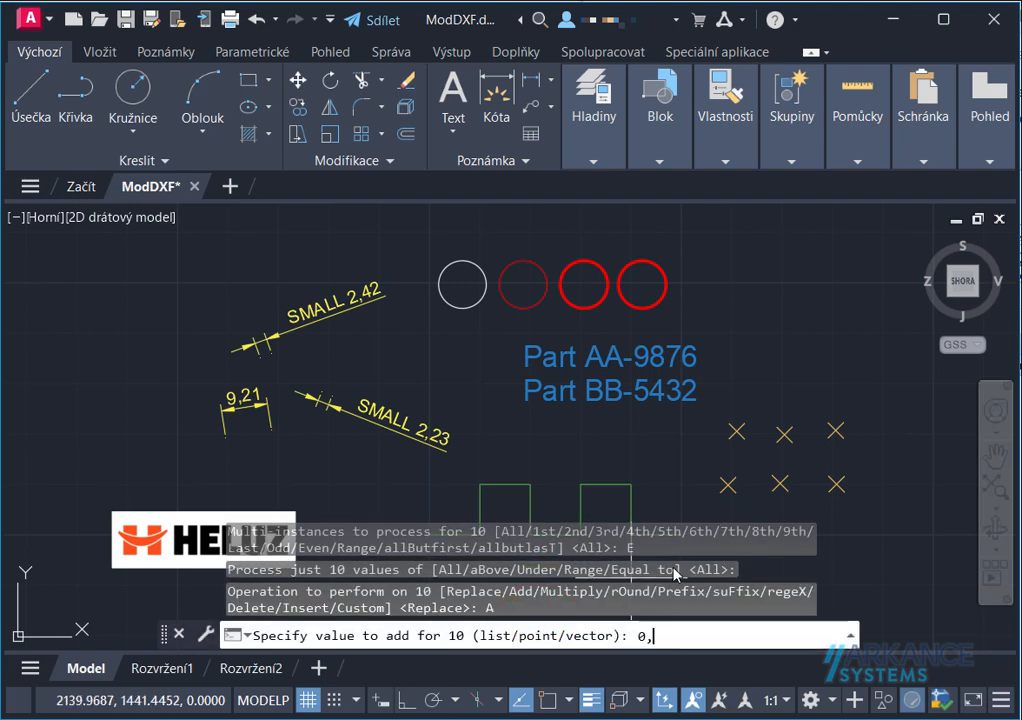
pyautogui.write('5,0')
pyautogui.press('Return')
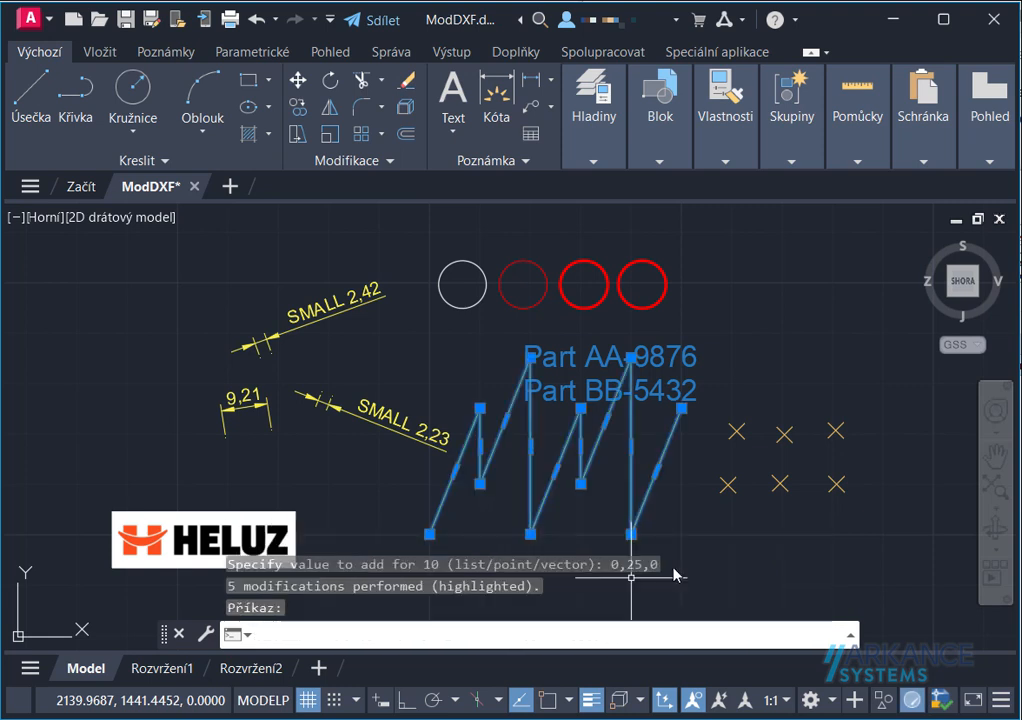
# - Clear the selection and undo the MODDXF changes made to the polyline, dimensions and circles
pyautogui.press('Escape')
pyautogui.hotkey('ctrl', 'z')
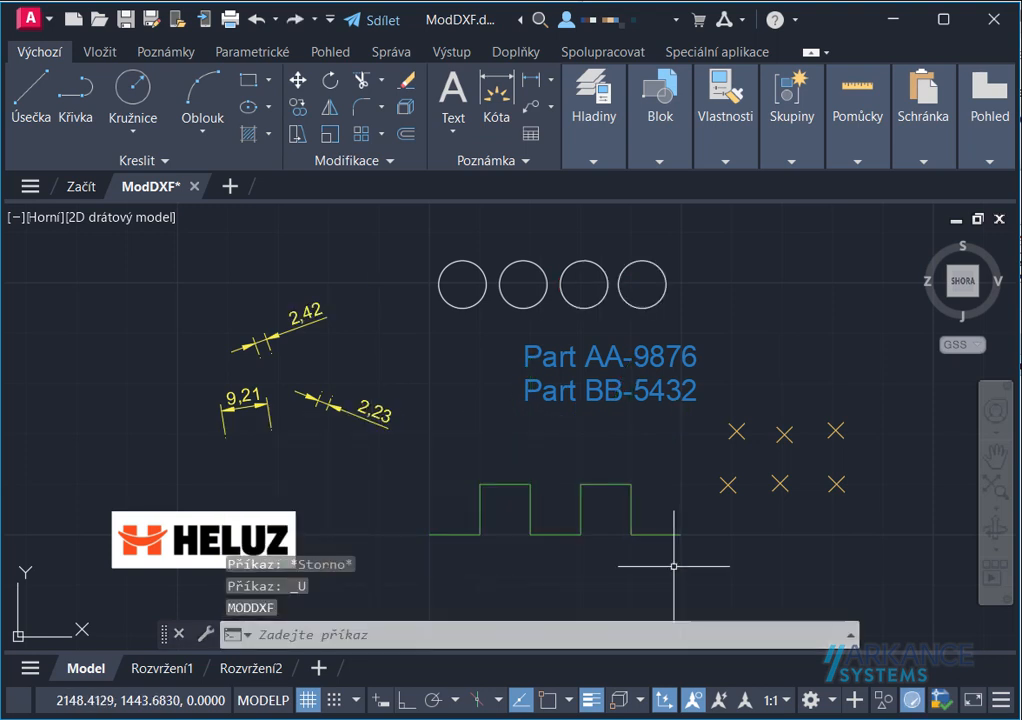
# - Run MODDXF on DXF group 1 with the default Select filter and select both blue Part texts
pyautogui.write('moddxf')
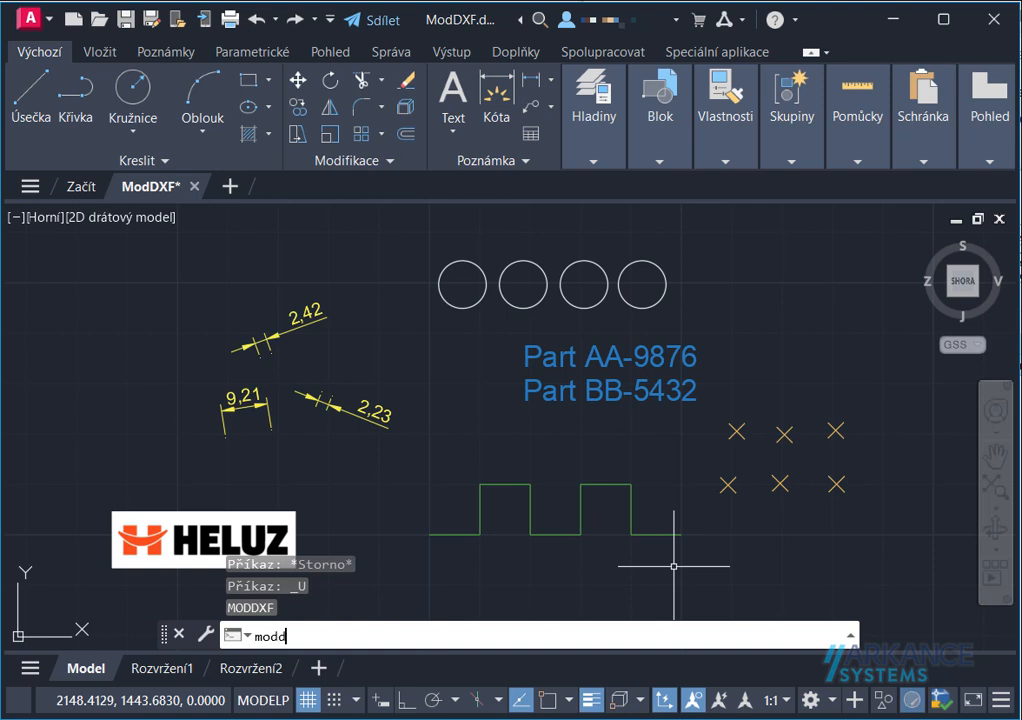
pyautogui.press('Return')
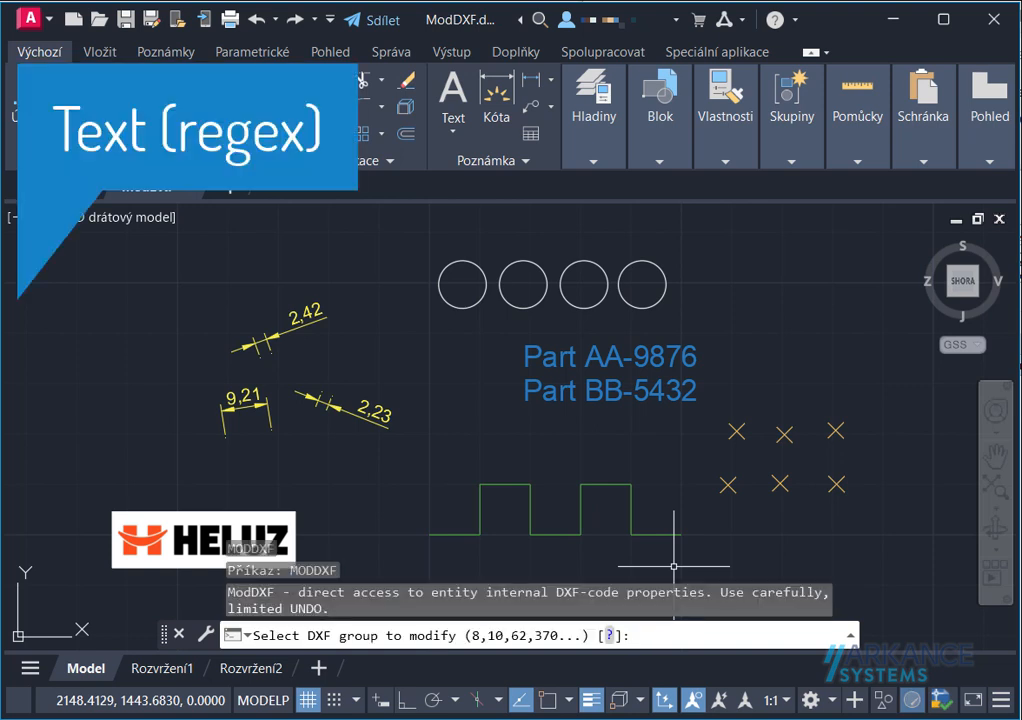
pyautogui.write('1')
pyautogui.press('Return')
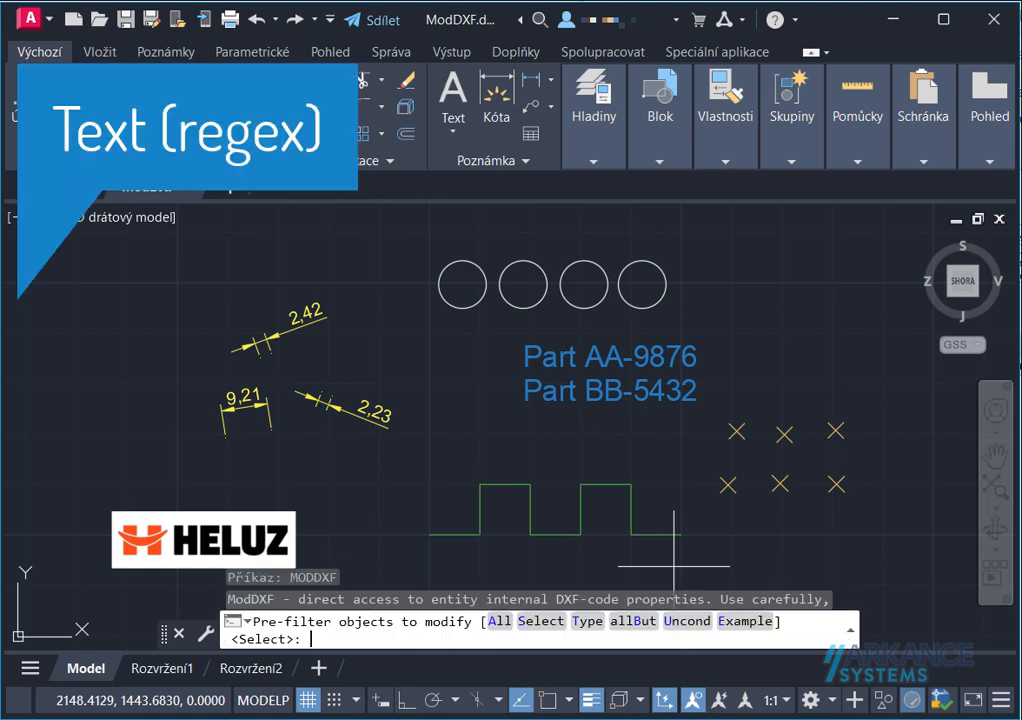
pyautogui.press('Return')
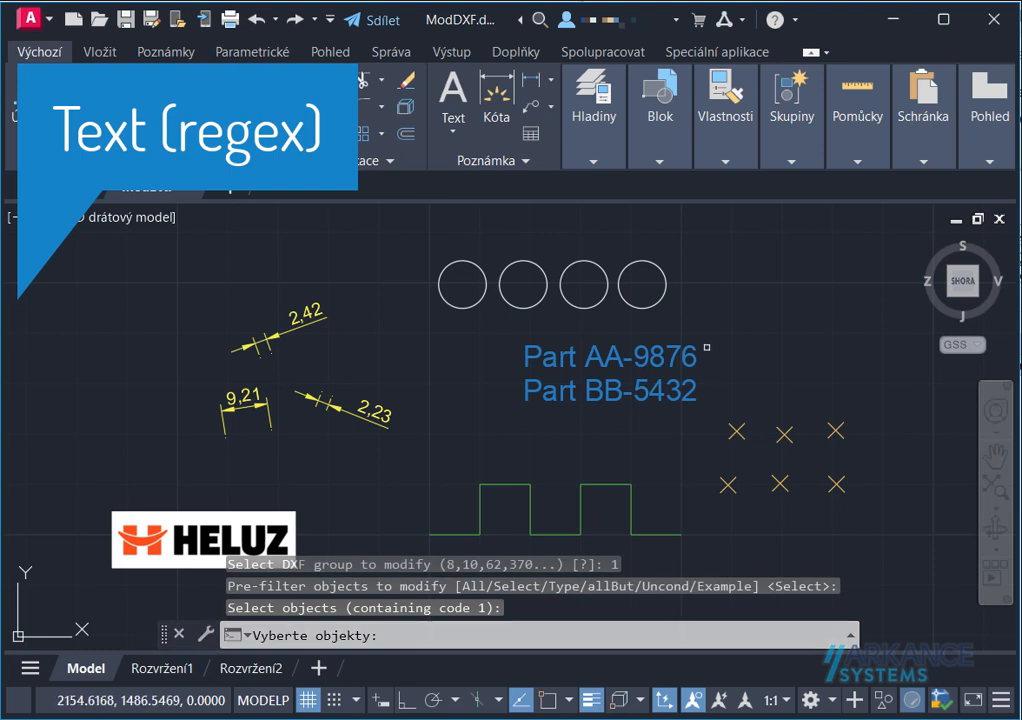
pyautogui.click(709, 344)
pyautogui.click(629, 404)
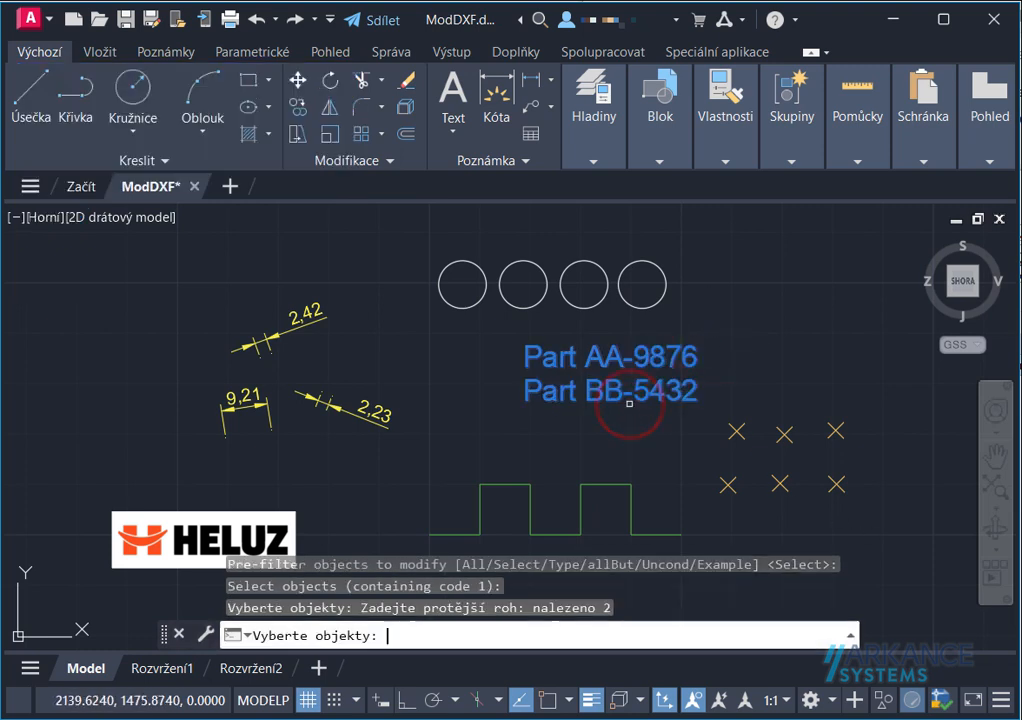
pyautogui.press('Return')
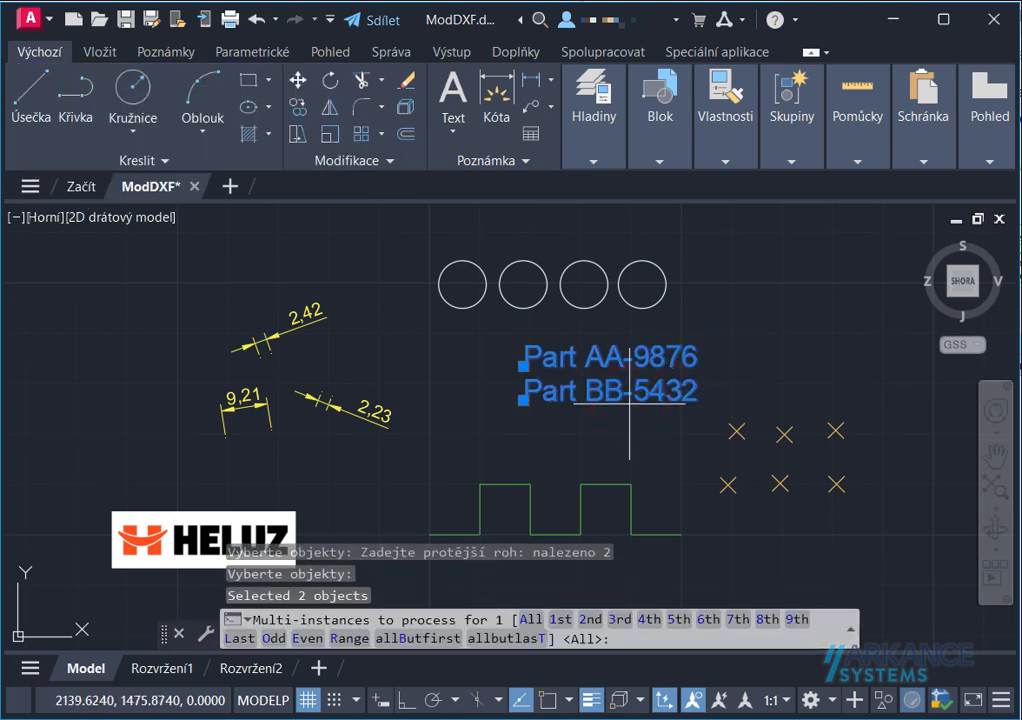
# - Apply a regex to all group 1 values, changing pattern "Part (.+)-(.+)" to "Piece $2-$1", and clear the selection
pyautogui.press('Return')
pyautogui.press('Return')
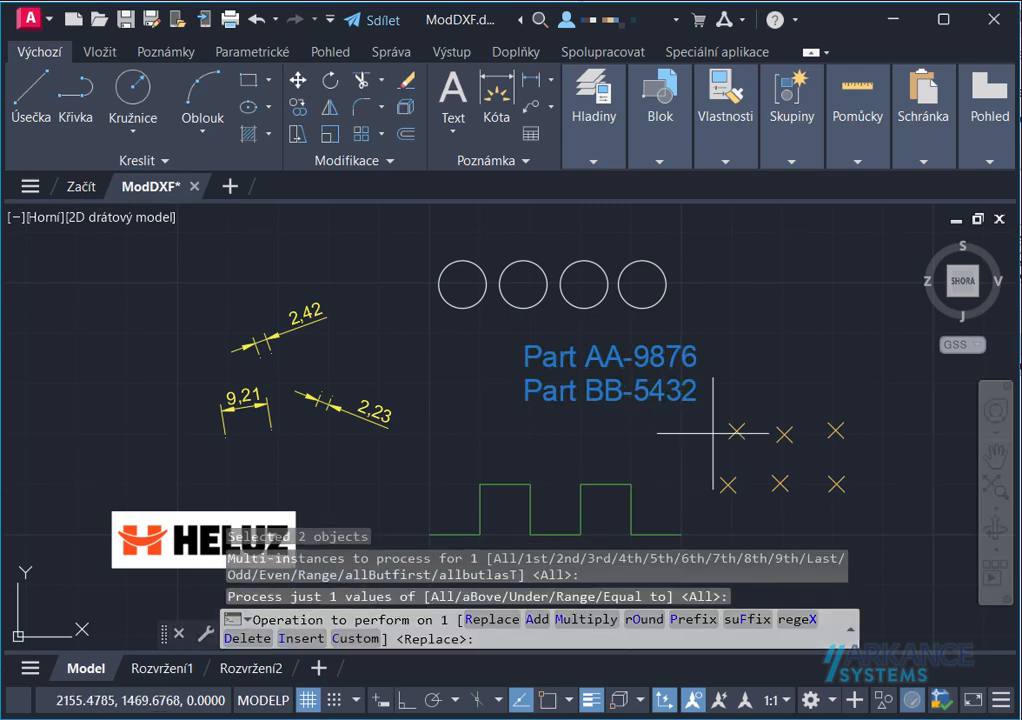
pyautogui.click(800, 619)
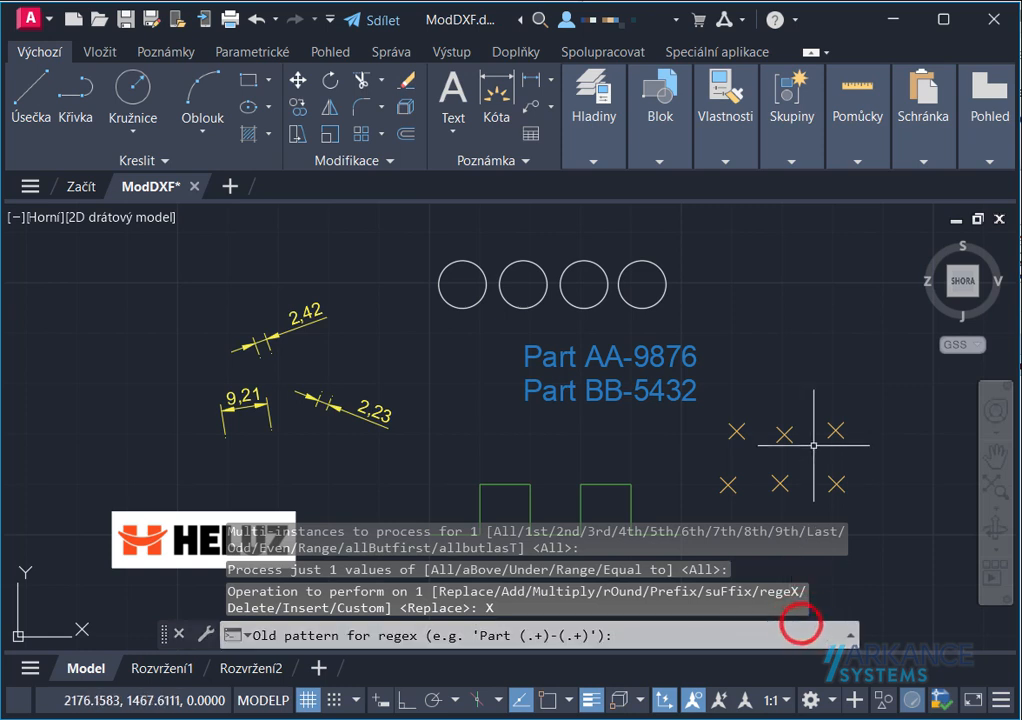
pyautogui.write('Part (')
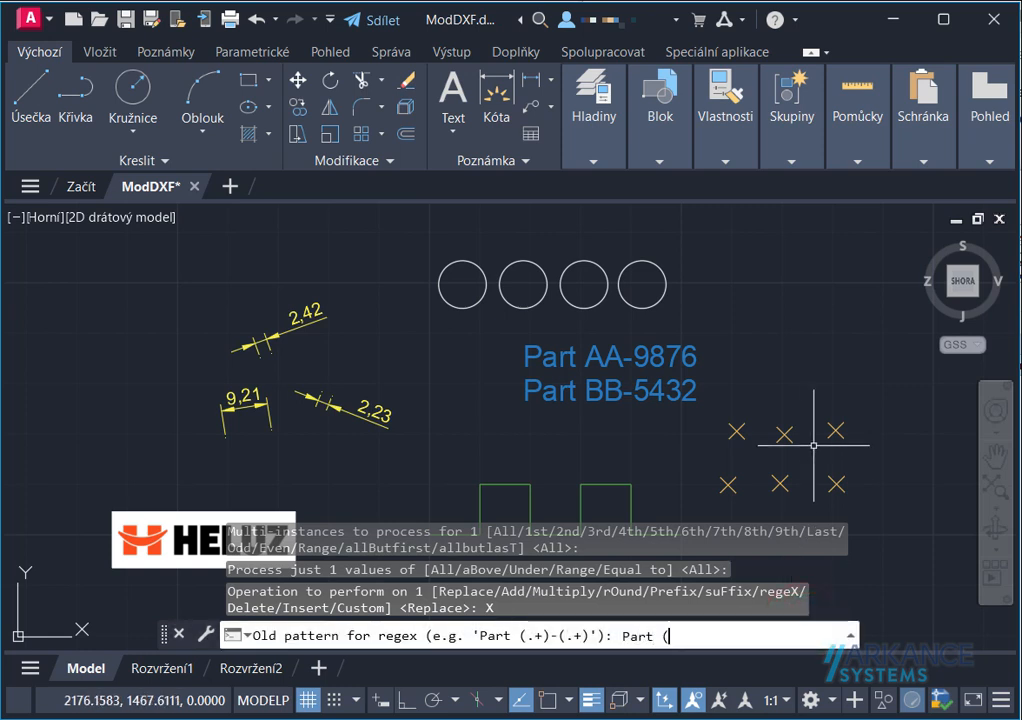
pyautogui.write('.+)-(.+)-(.+')
pyautogui.press('Return')
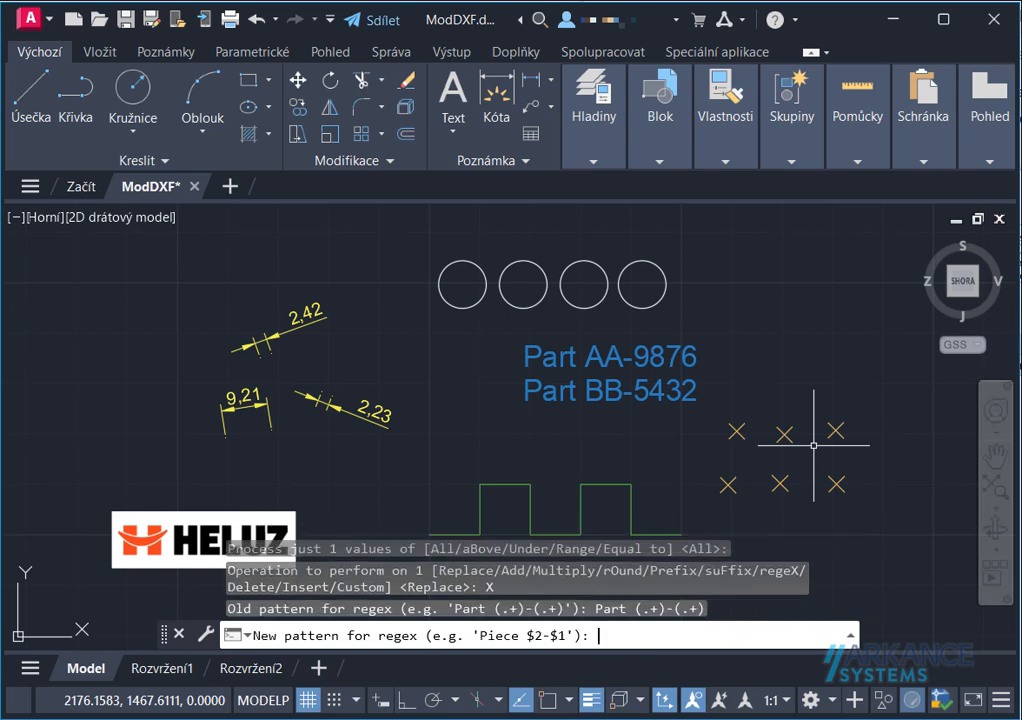
pyautogui.write('Piece $2-$1')
pyautogui.press('Return')
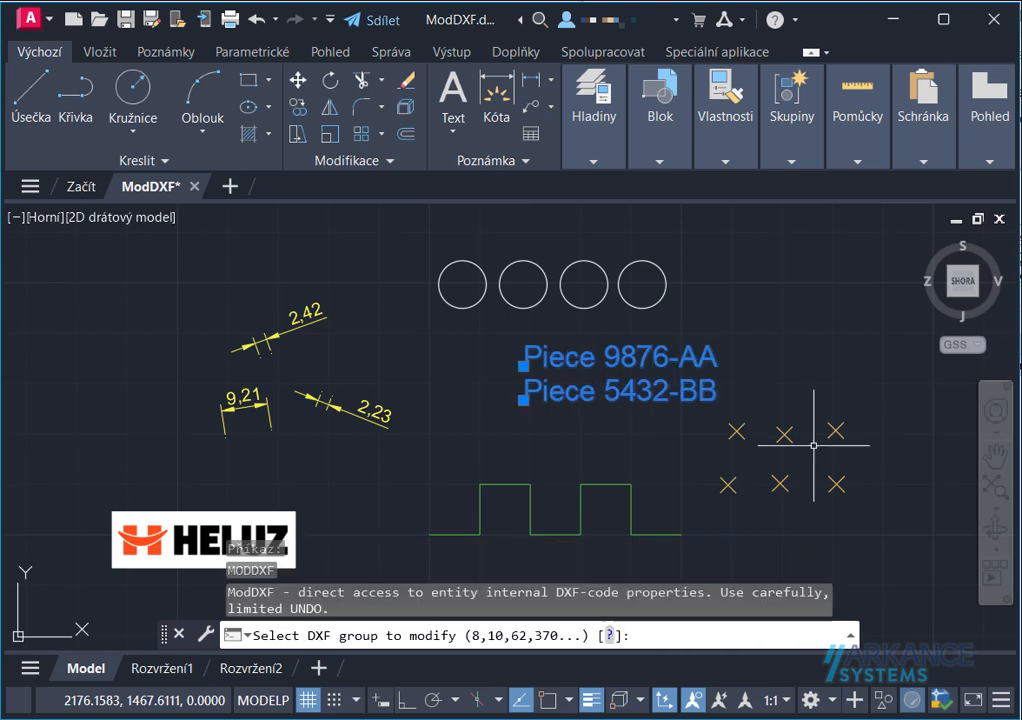
pyautogui.press('Escape')
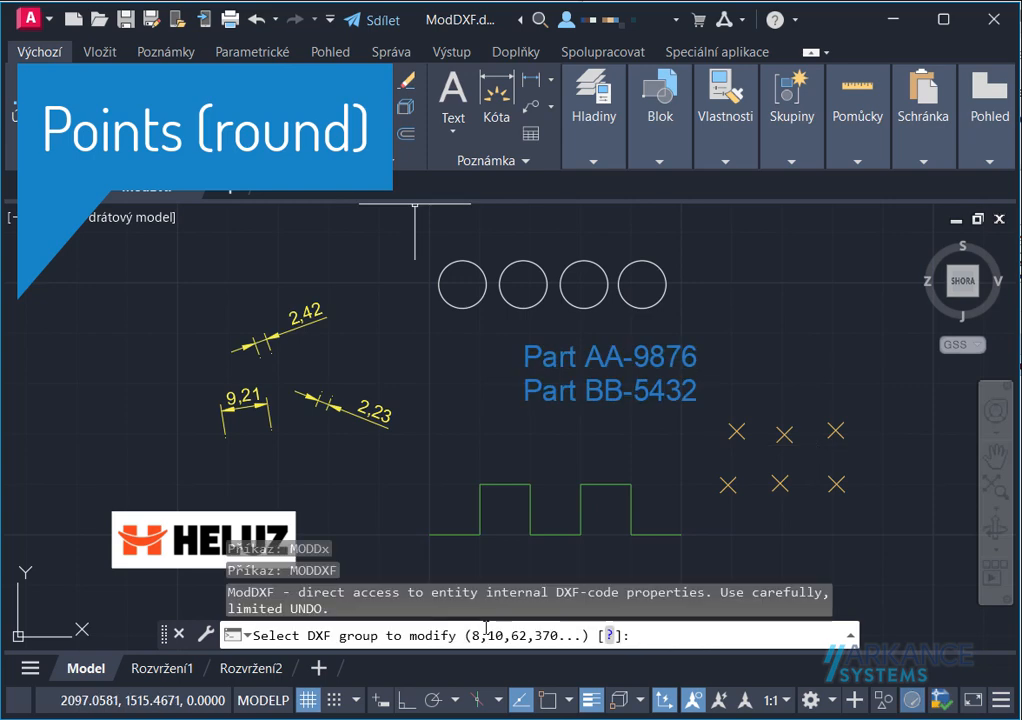
# - Choose DXF group 10 with the default Select filter and select the six orange points
pyautogui.write('10')
pyautogui.press('Return')
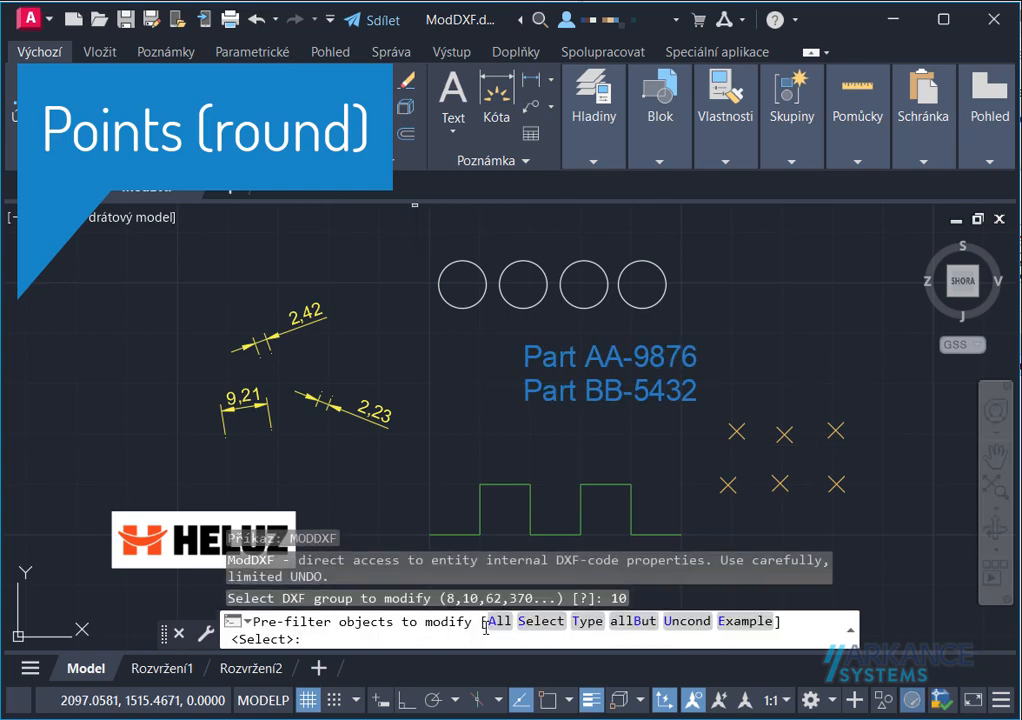
pyautogui.press('Return')
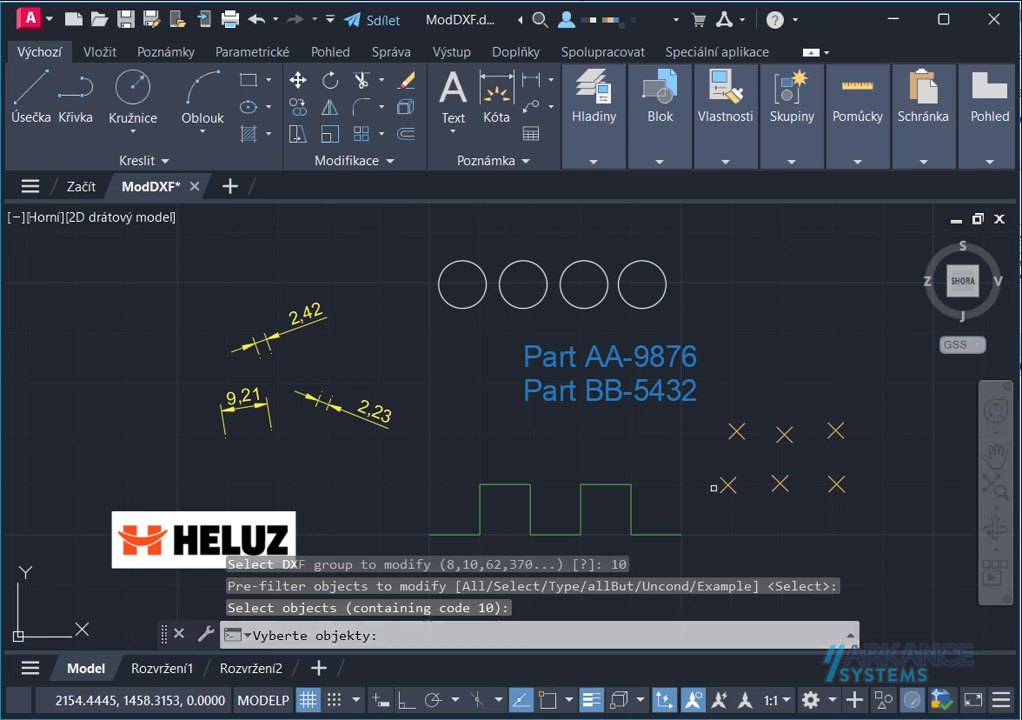
pyautogui.click(868, 423)
pyautogui.click(731, 523)
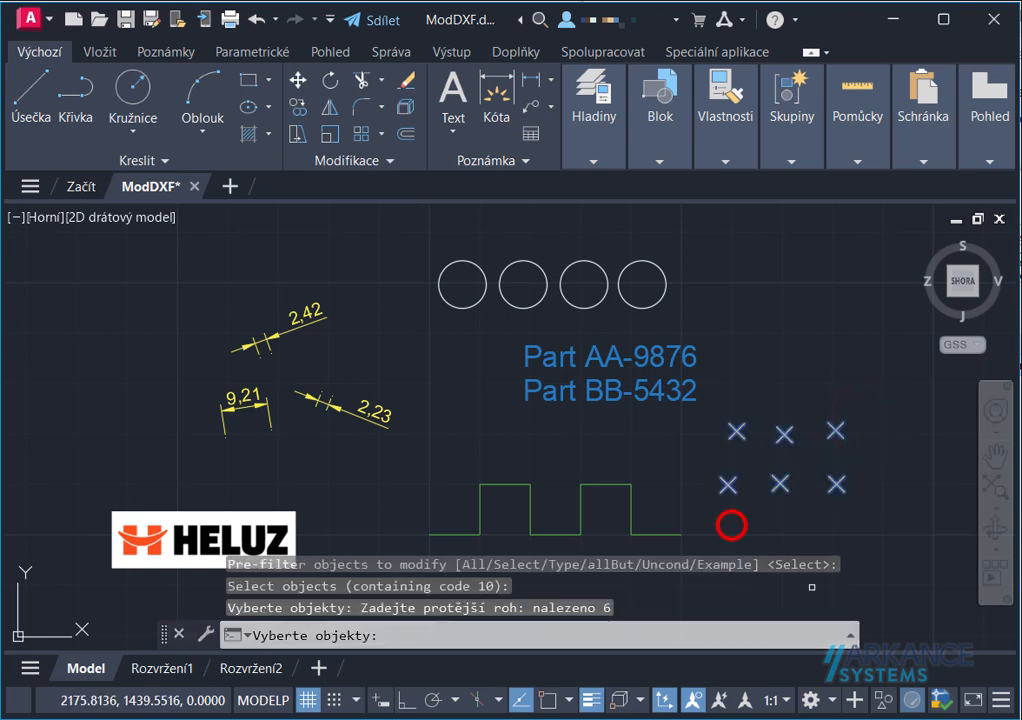
pyautogui.press('Return')
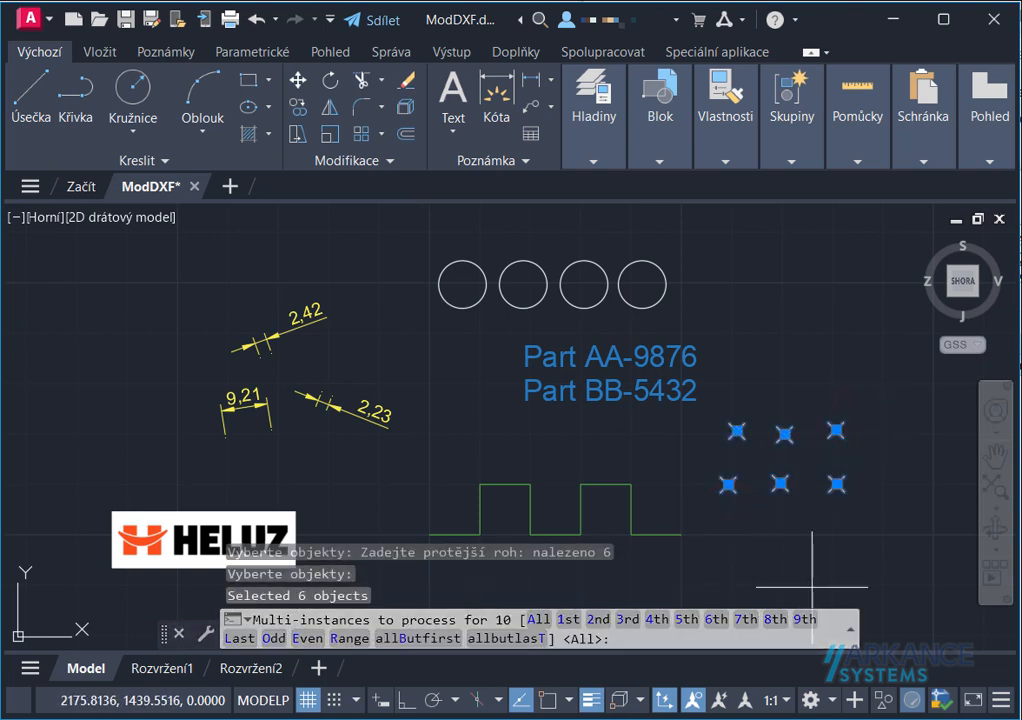
# - Round all group 10 instances and values of the six points to a step of 10 and clear the selection
pyautogui.press('Return')
pyautogui.press('Return')
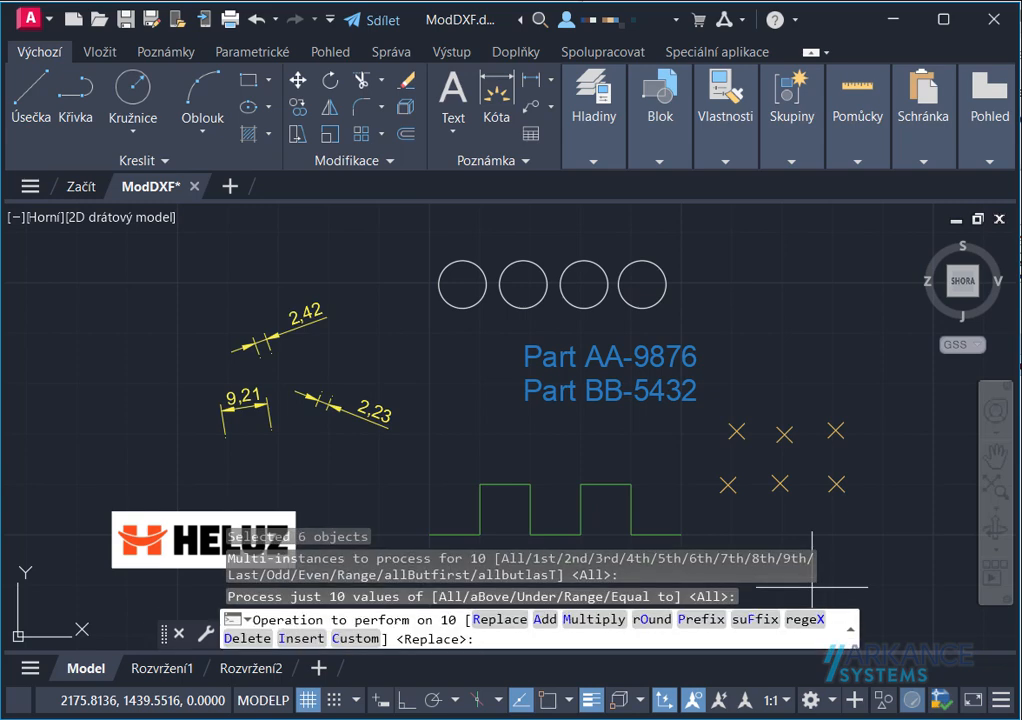
pyautogui.click(652, 620)
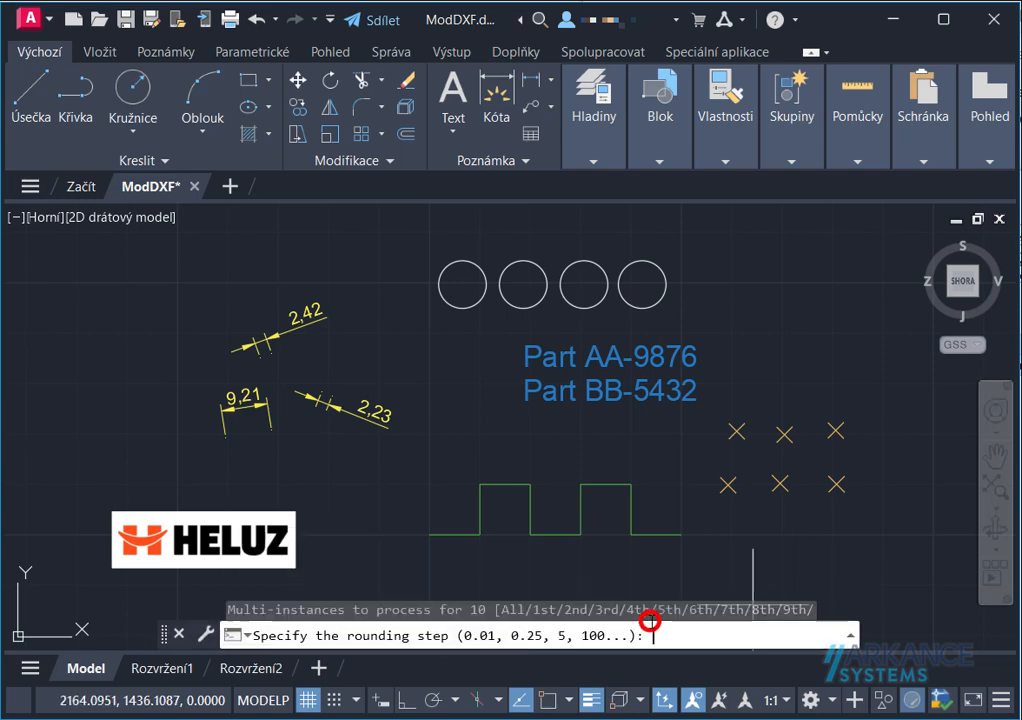
pyautogui.write('10')
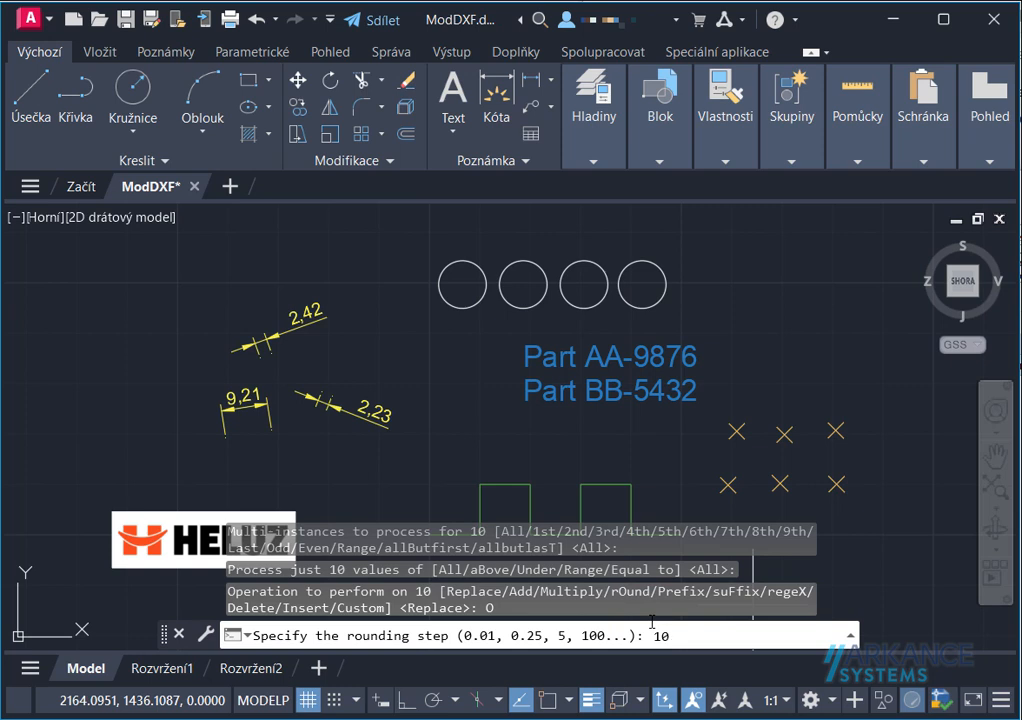
pyautogui.press('Return')
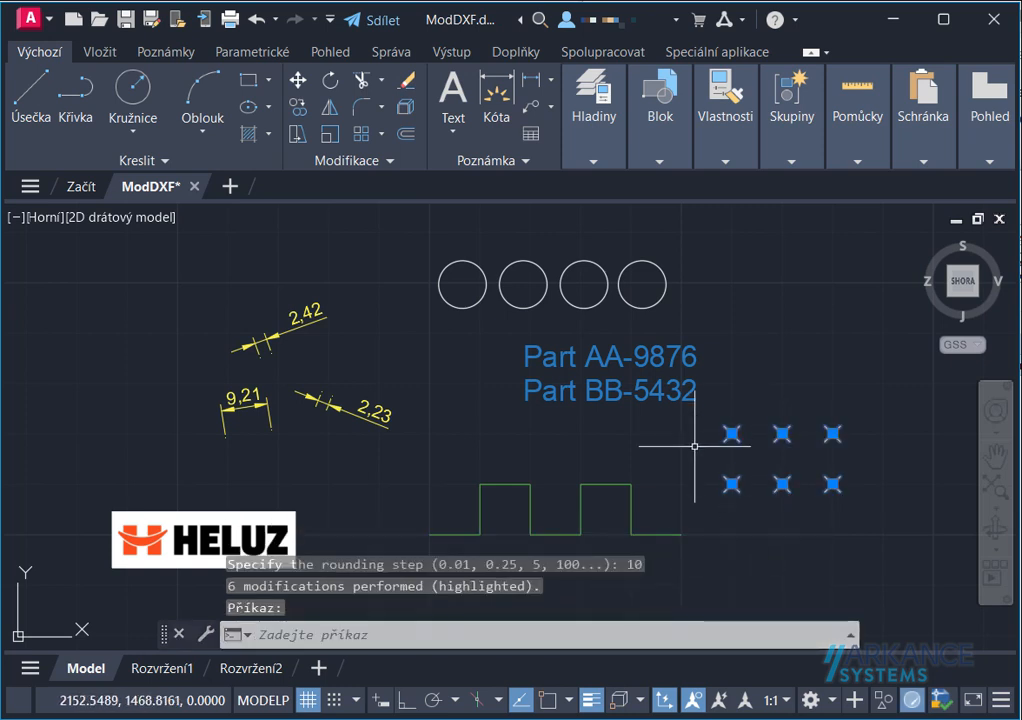
pyautogui.press('Escape')
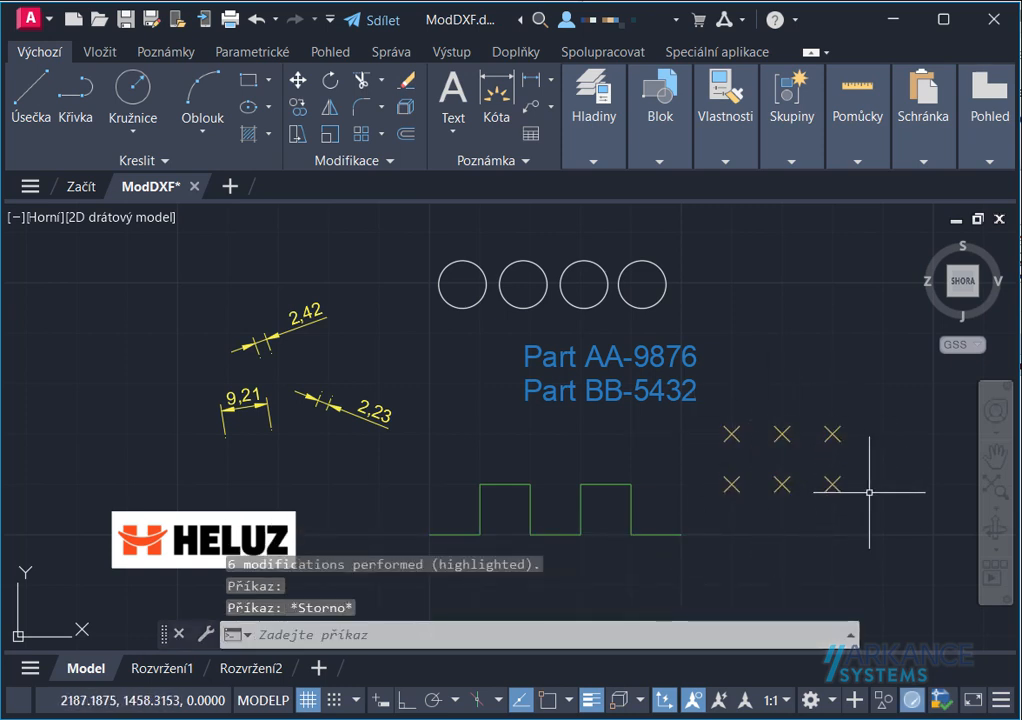
# - Run MODDXF on DXF group 12 with the default Select filter and select the HELUZ logo image
pyautogui.write('modd')
pyautogui.press('Return')
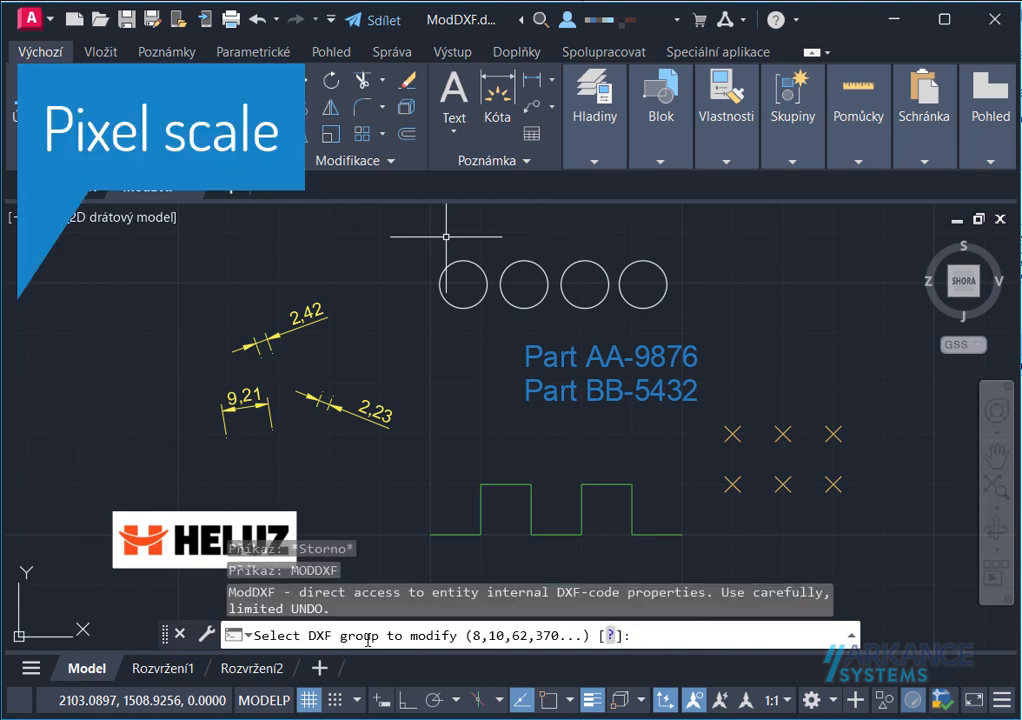
pyautogui.write('12')
pyautogui.press('Return')
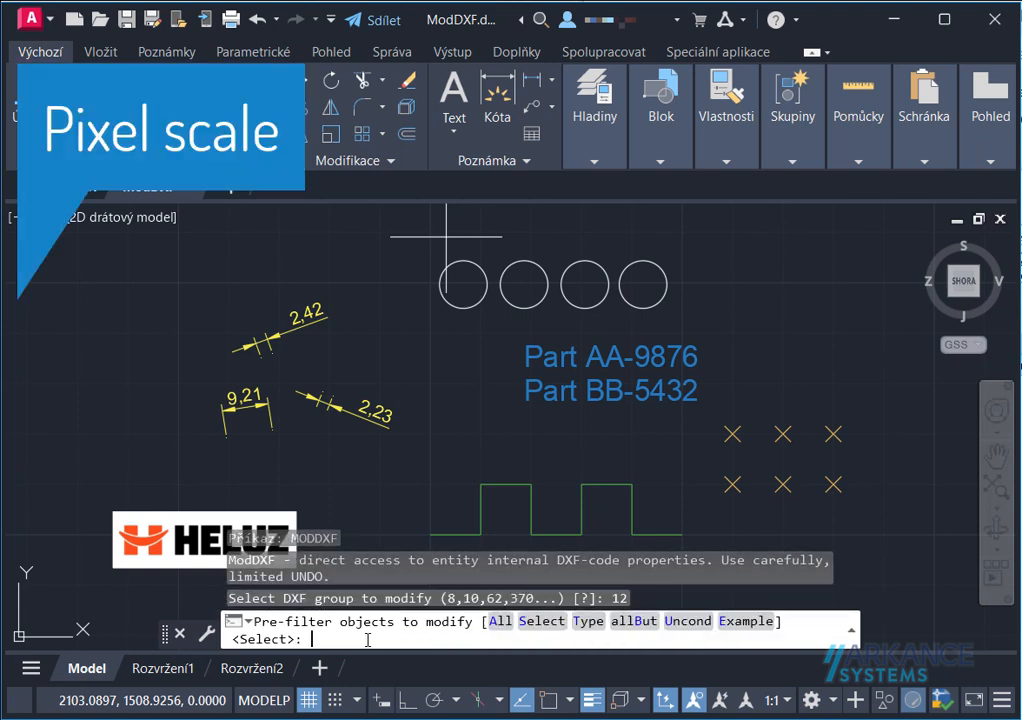
pyautogui.press('Return')
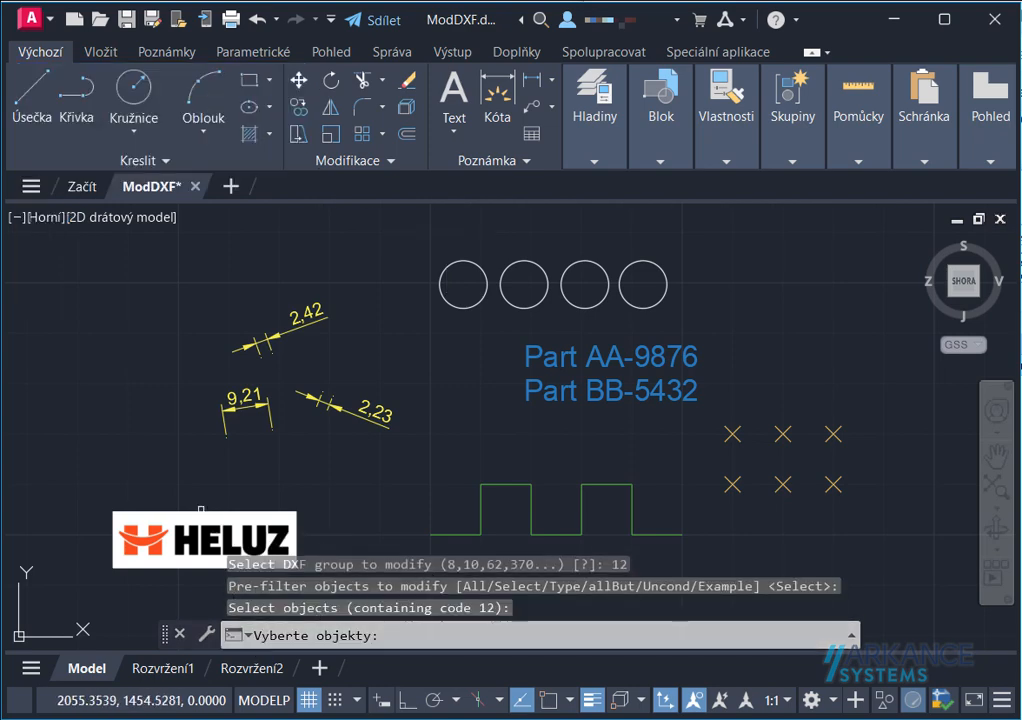
pyautogui.click(141, 492)
pyautogui.click(103, 598)
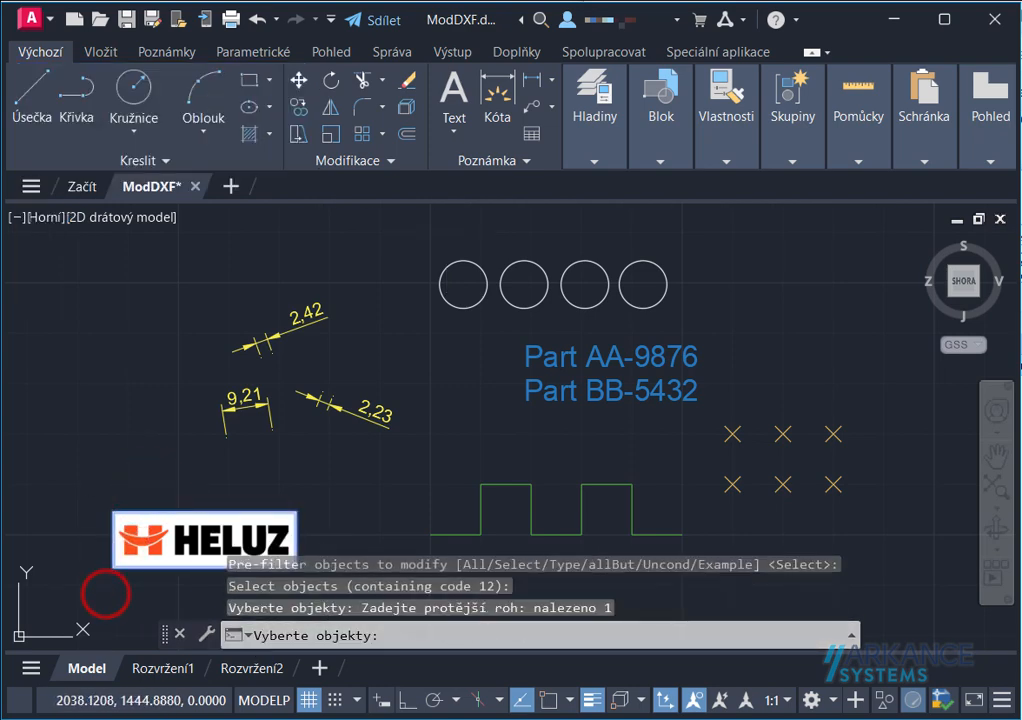
pyautogui.press('Return')
# - Replace all group 12 instances and values of the logo image with 0,0.2,0
pyautogui.press('Return')
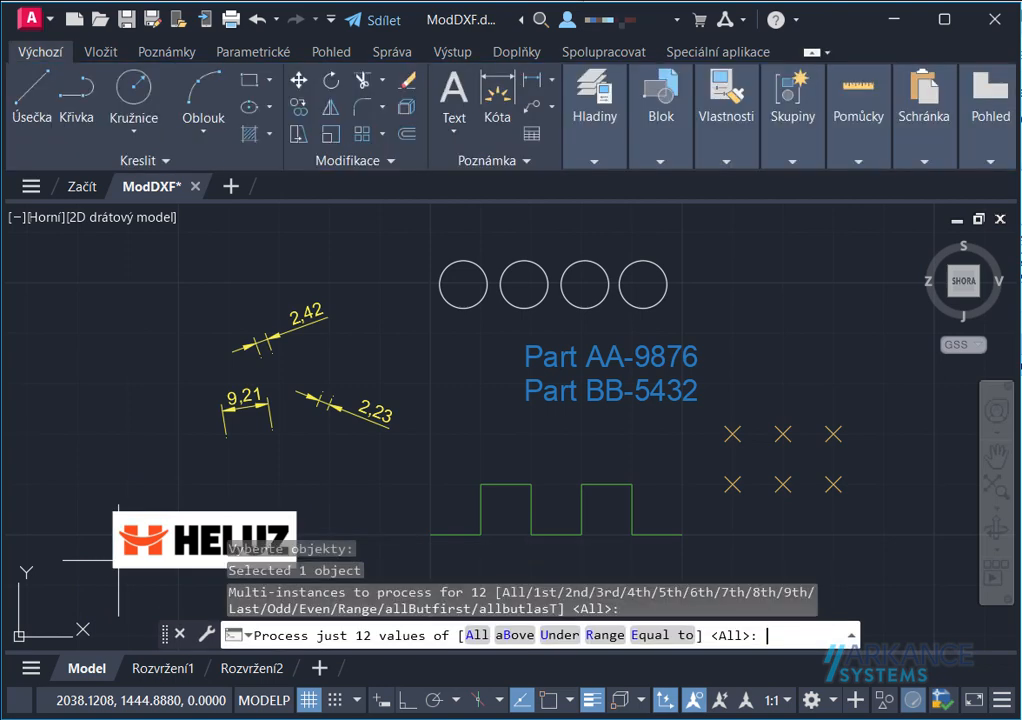
pyautogui.press('Return')
pyautogui.press('Return')
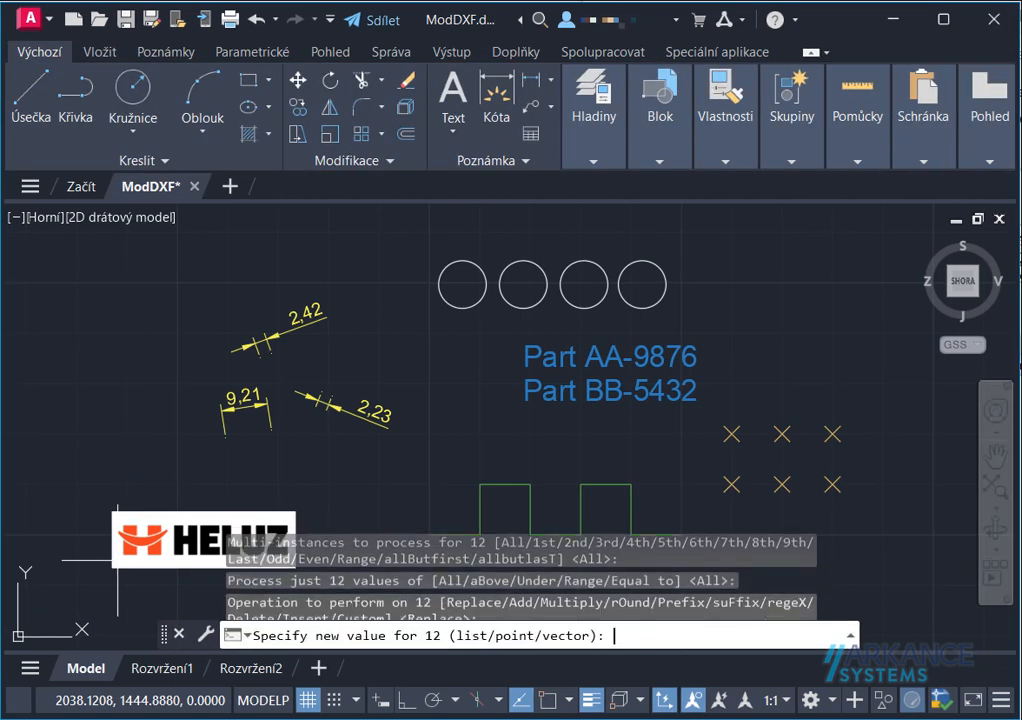
pyautogui.write('0,')
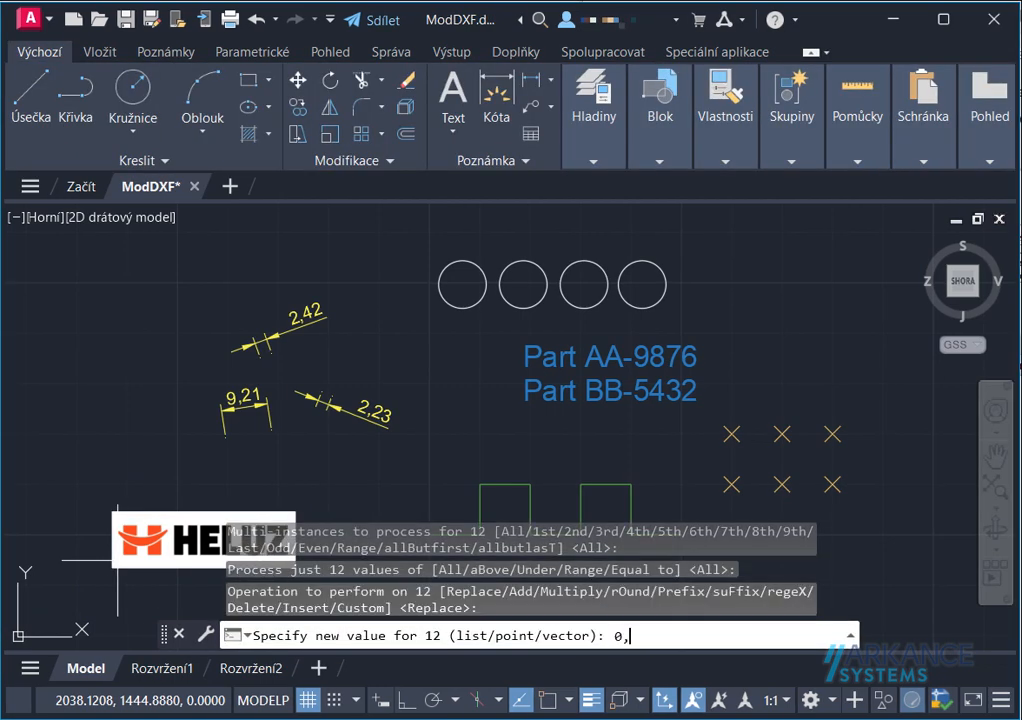
pyautogui.write('0.2,0')
pyautogui.press('Return')
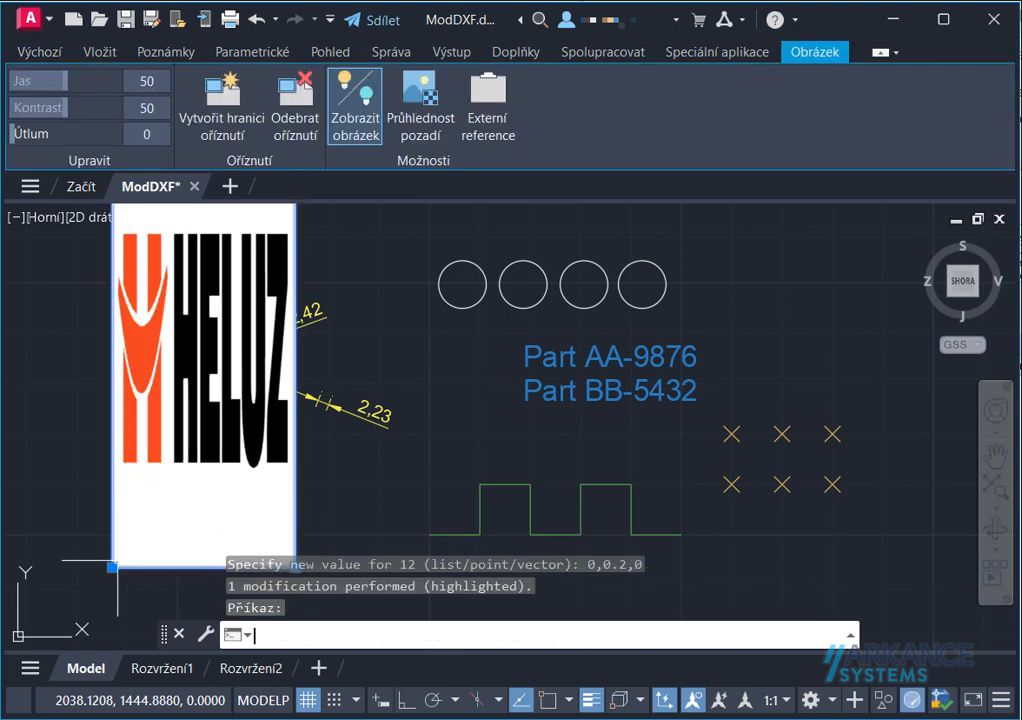